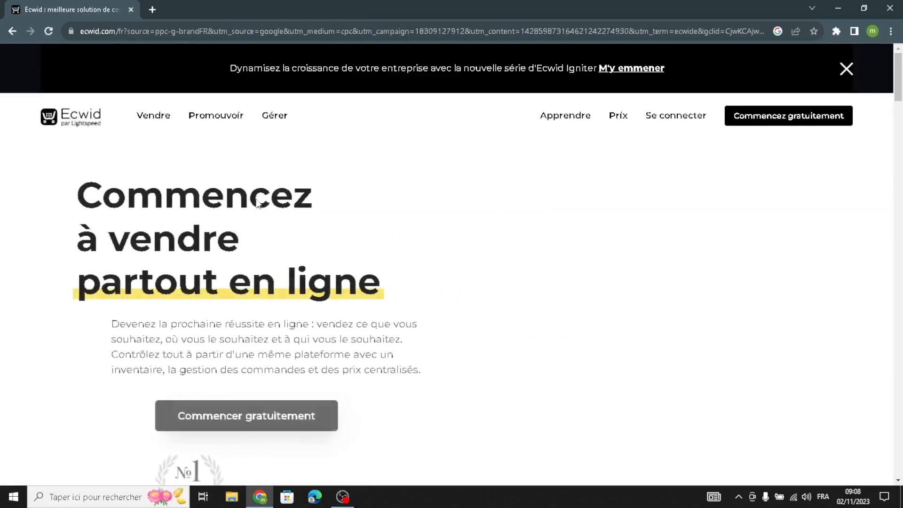
# Translate the French Ecwid home page into English and dismiss the translation pop-up.
pyautogui.rightClick(349, 206)
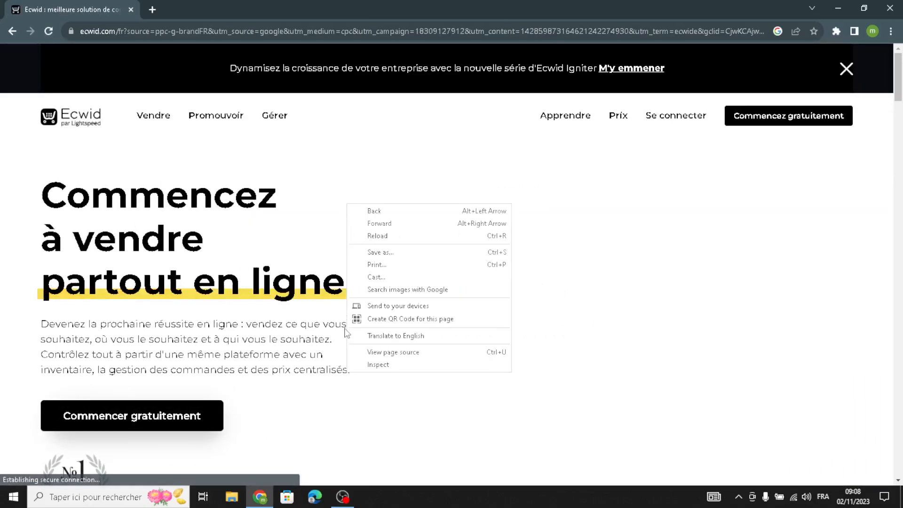
pyautogui.click(364, 335)
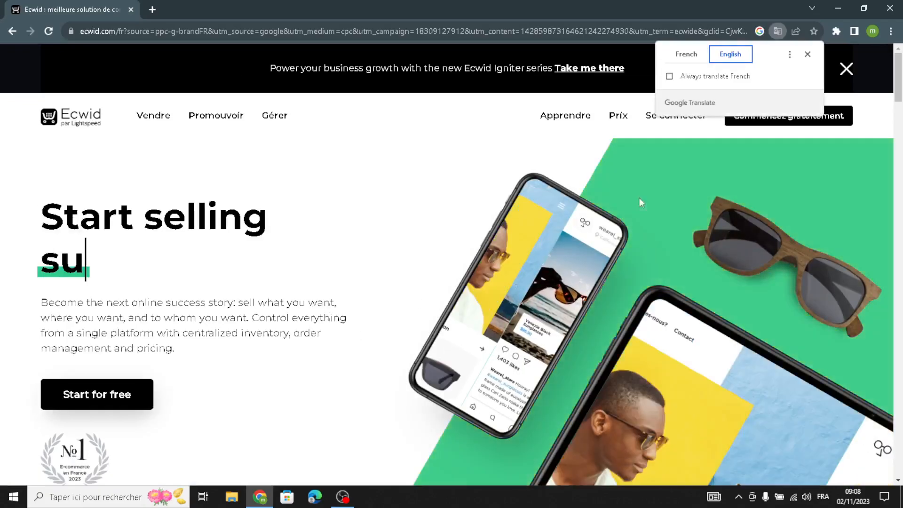
pyautogui.click(808, 54)
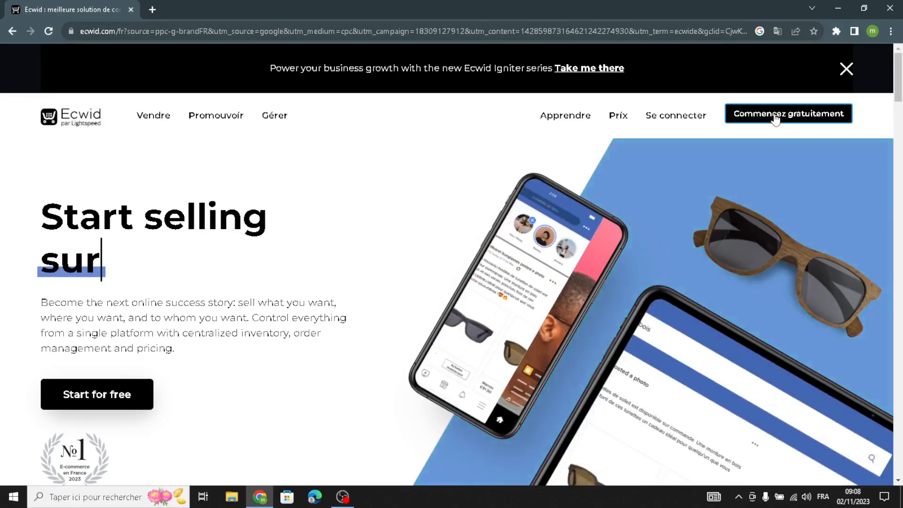
# Start for free to reach the store's control panel and translate that page into English.
pyautogui.click(775, 117)
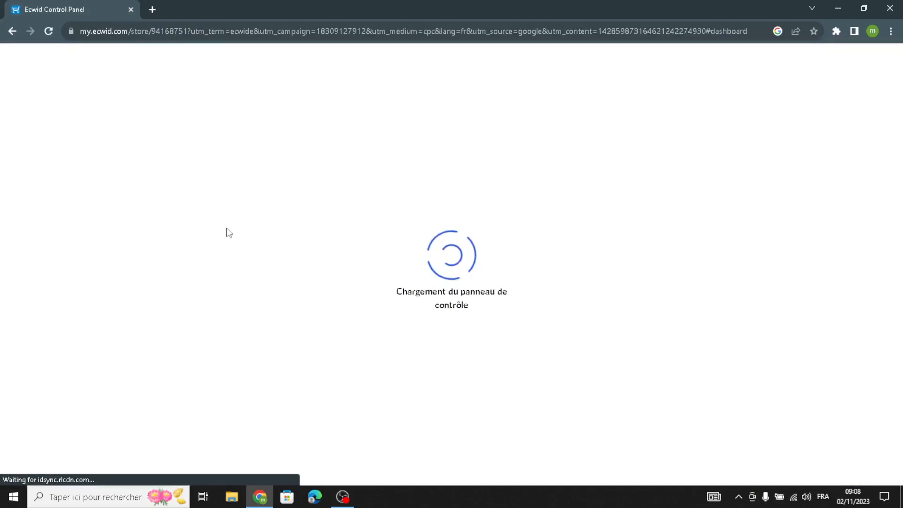
pyautogui.rightClick(71, 191)
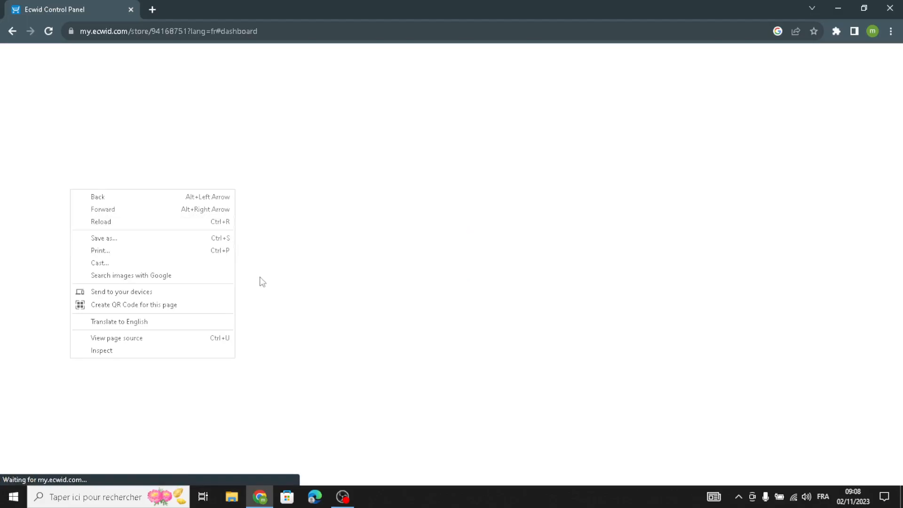
pyautogui.click(165, 324)
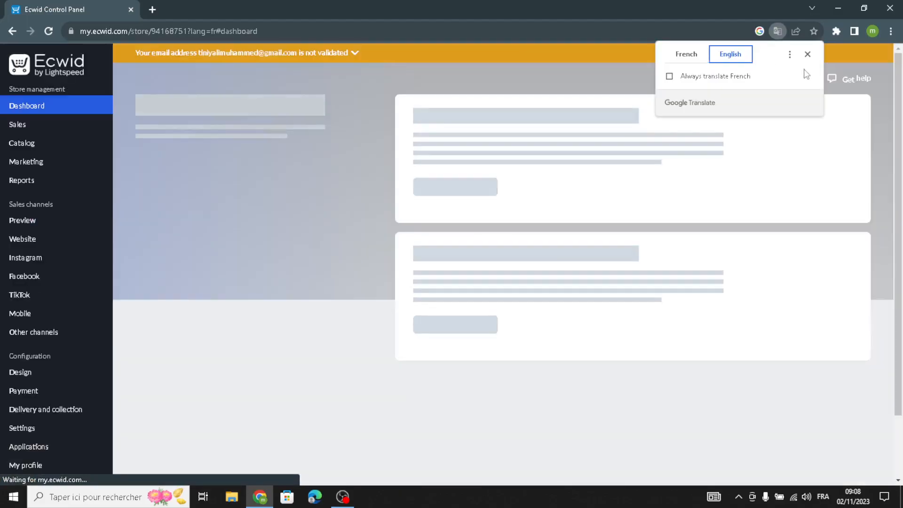
pyautogui.click(808, 54)
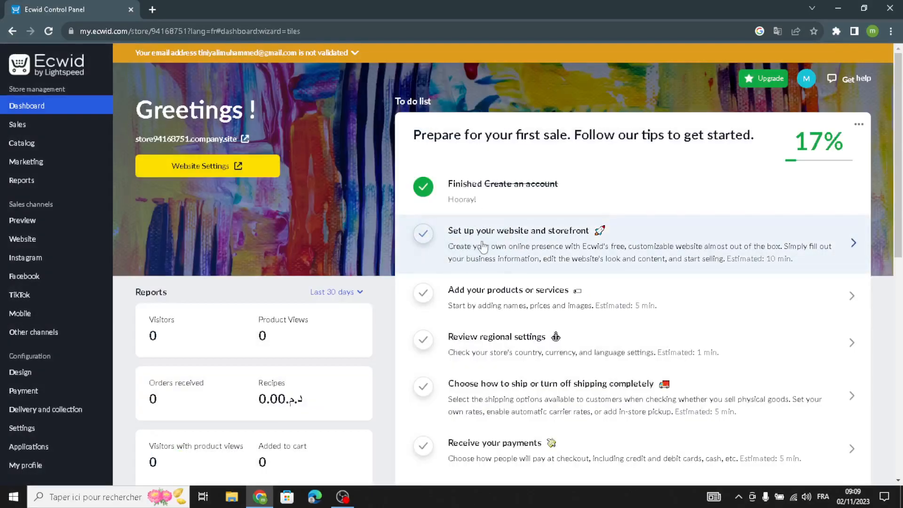
# Open the website editor from the website and storefront setup task and bring up the site template gallery.
pyautogui.click(546, 252)
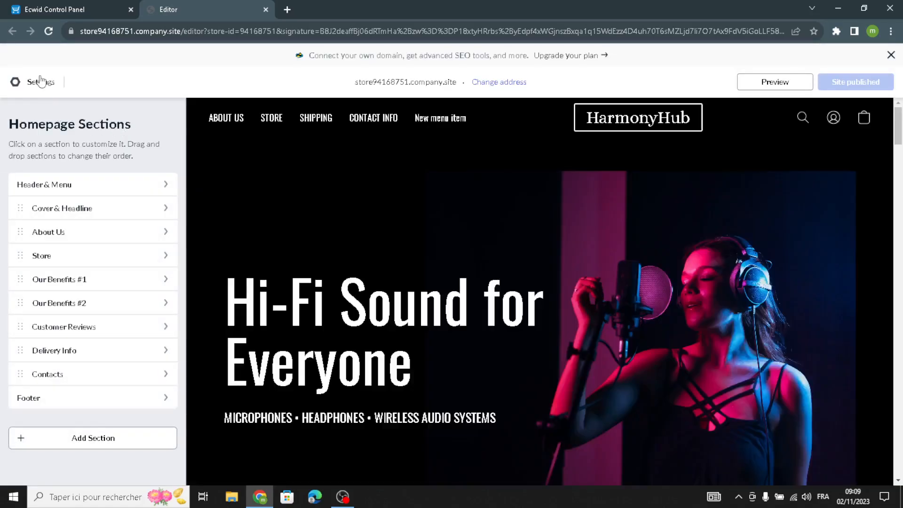
pyautogui.click(41, 82)
pyautogui.click(232, 191)
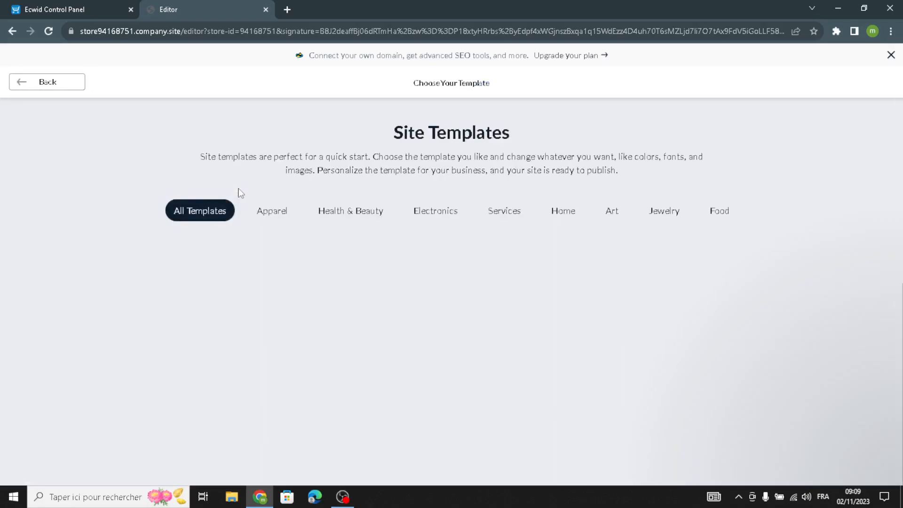
# Examine the site templates in the All Templates gallery to compare their styles and themes.
pyautogui.scroll(-6, 375, 187)
pyautogui.scroll(4, 375, 188)
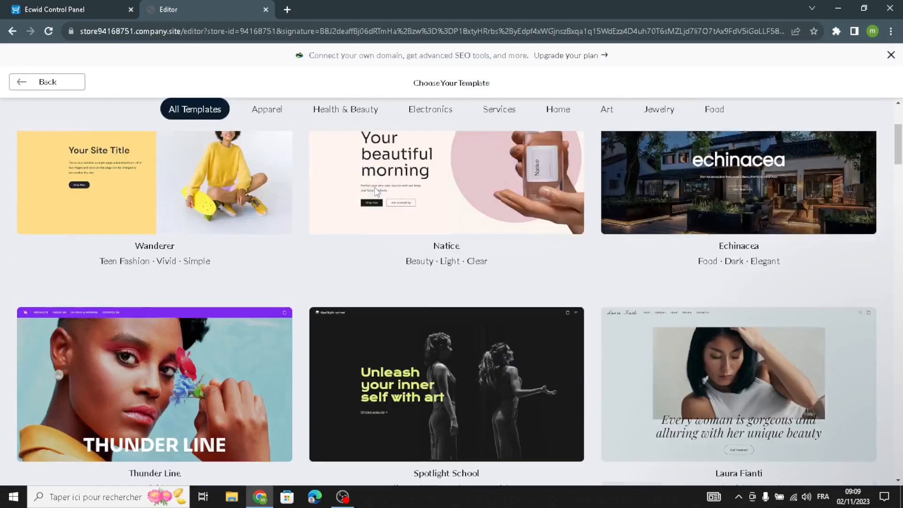
pyautogui.scroll(-2, 375, 188)
pyautogui.scroll(-15, 374, 187)
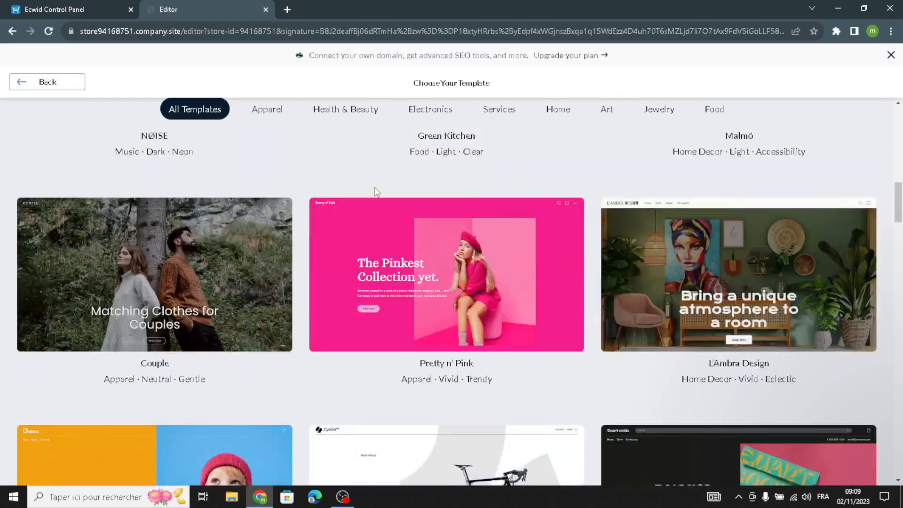
pyautogui.scroll(-4, 374, 188)
pyautogui.scroll(18, 374, 188)
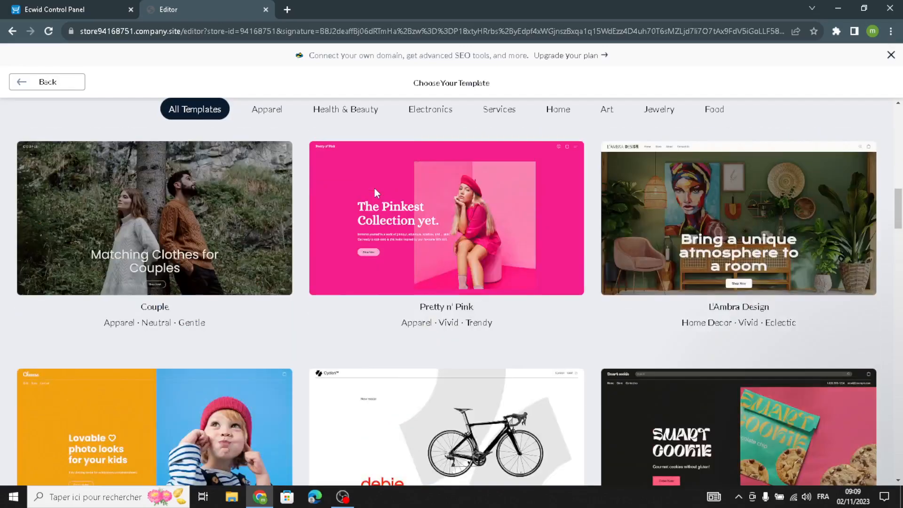
pyautogui.scroll(-20, 374, 187)
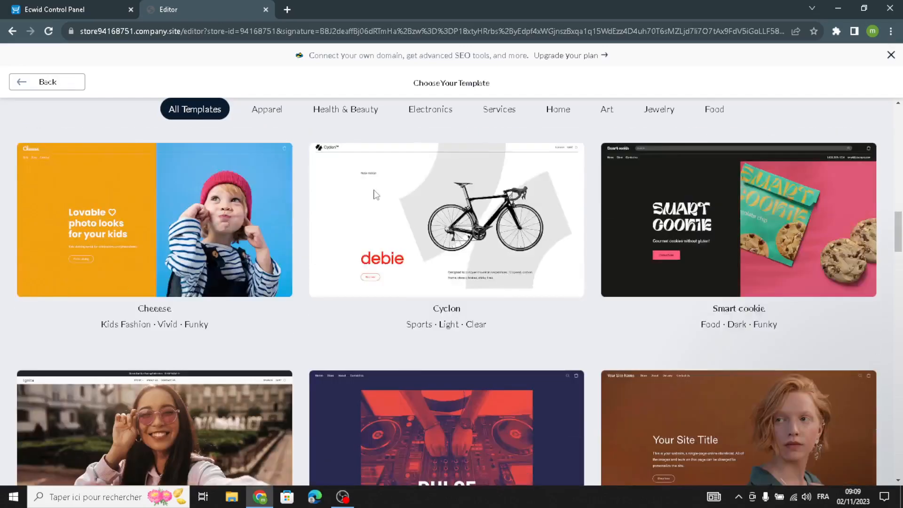
pyautogui.scroll(-13, 376, 194)
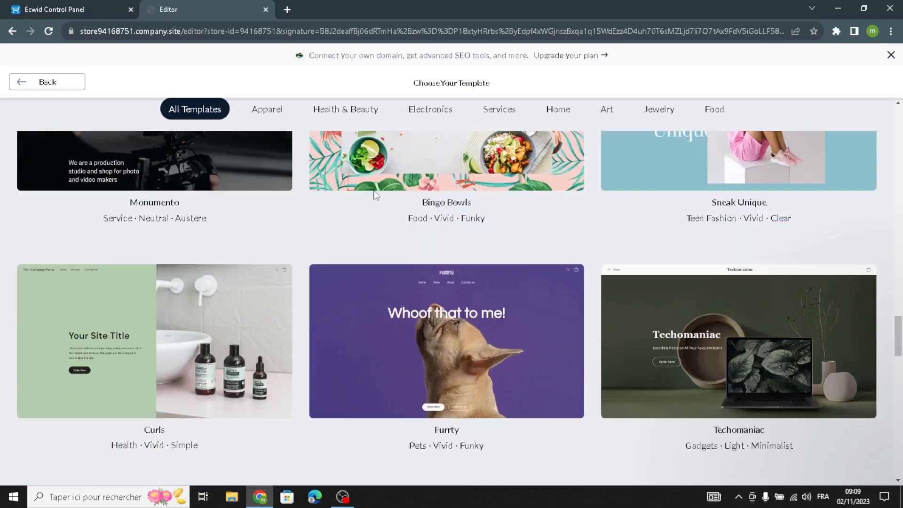
pyautogui.scroll(-15, 375, 195)
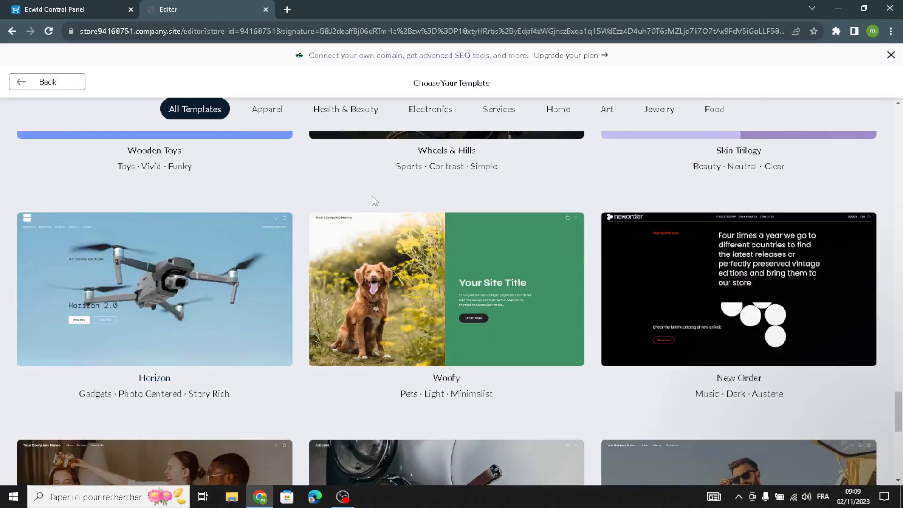
pyautogui.scroll(-9, 372, 196)
pyautogui.scroll(11, 372, 196)
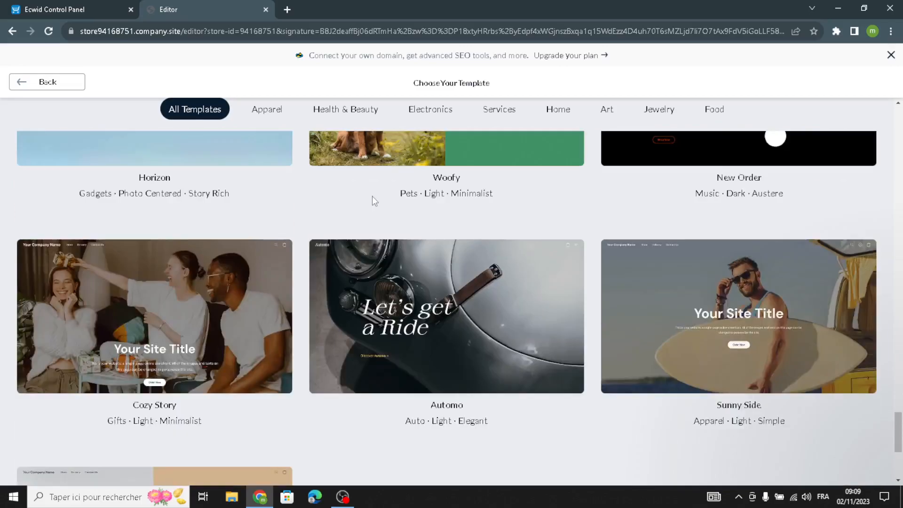
pyautogui.scroll(4, 371, 197)
pyautogui.scroll(-6, 372, 197)
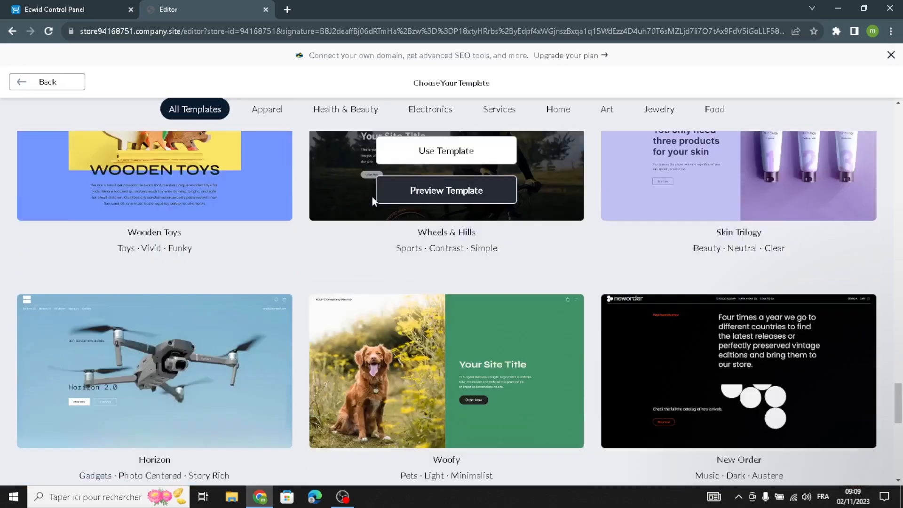
pyautogui.scroll(-7, 372, 196)
pyautogui.scroll(16, 372, 197)
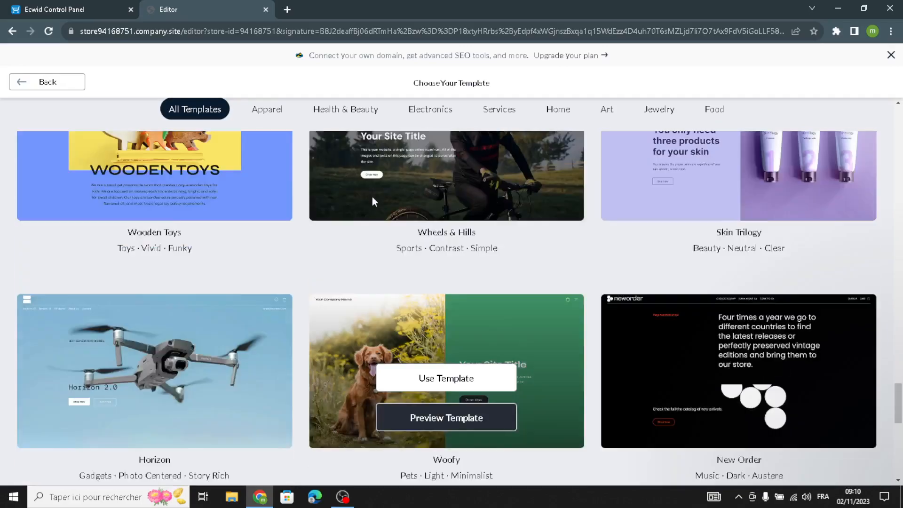
pyautogui.scroll(16, 376, 197)
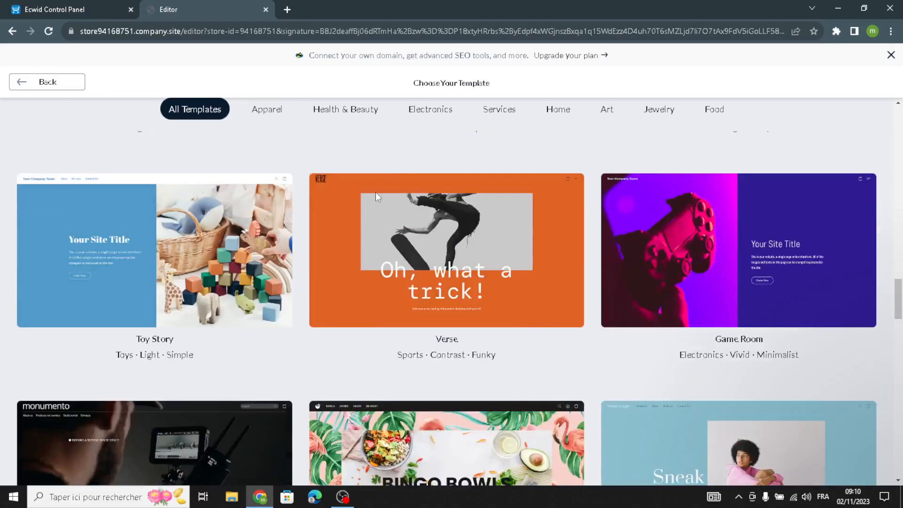
pyautogui.scroll(10, 375, 193)
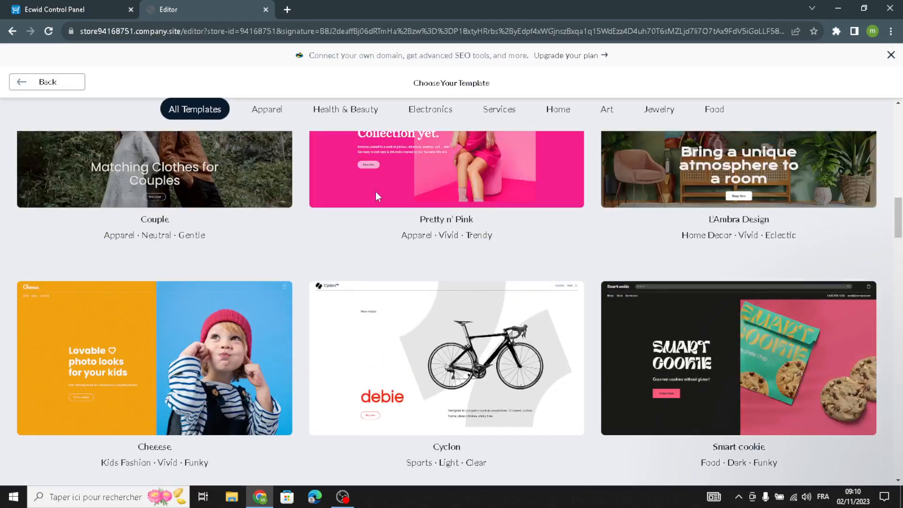
pyautogui.scroll(-2, 377, 196)
pyautogui.scroll(8, 376, 196)
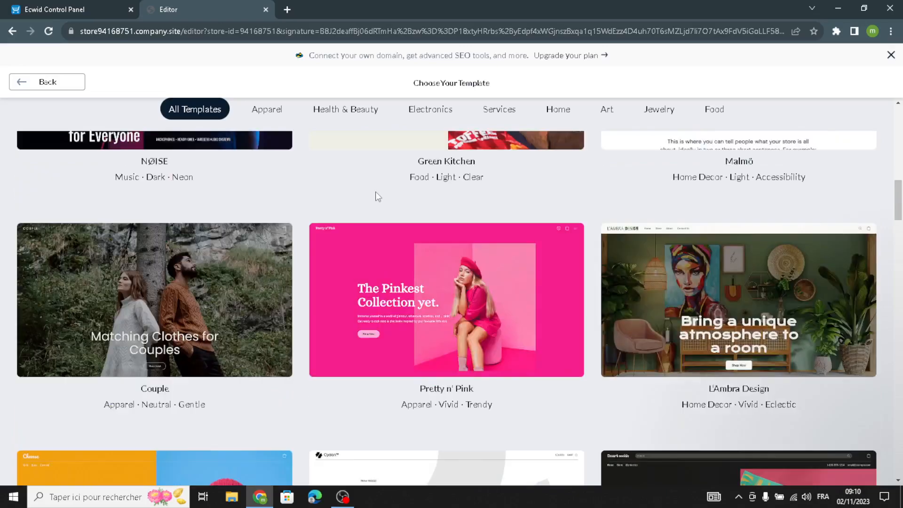
pyautogui.scroll(11, 377, 196)
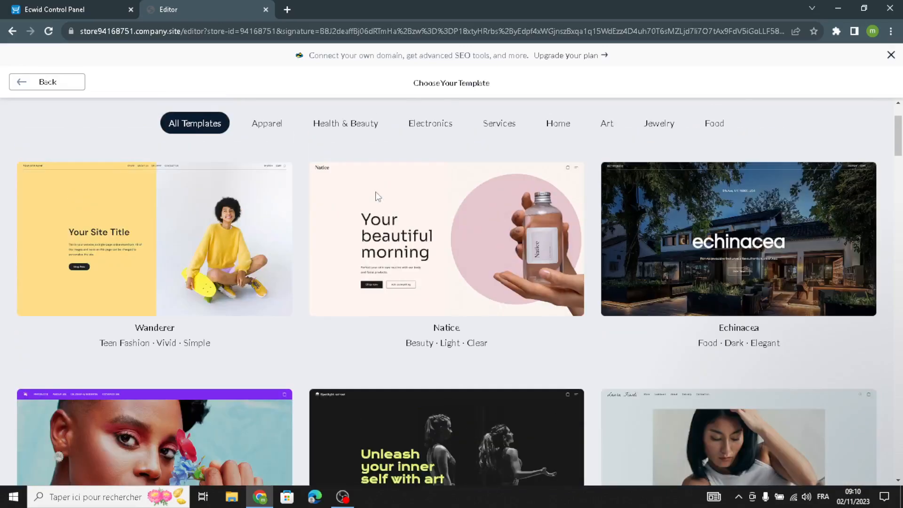
pyautogui.scroll(-10, 377, 197)
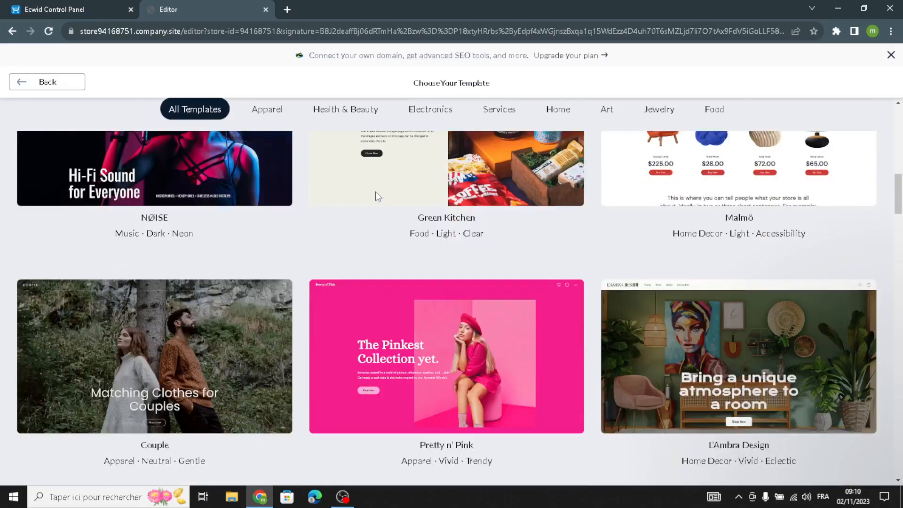
# Apply the Wheels & Hills sports template to the site.
pyautogui.scroll(-16, 376, 196)
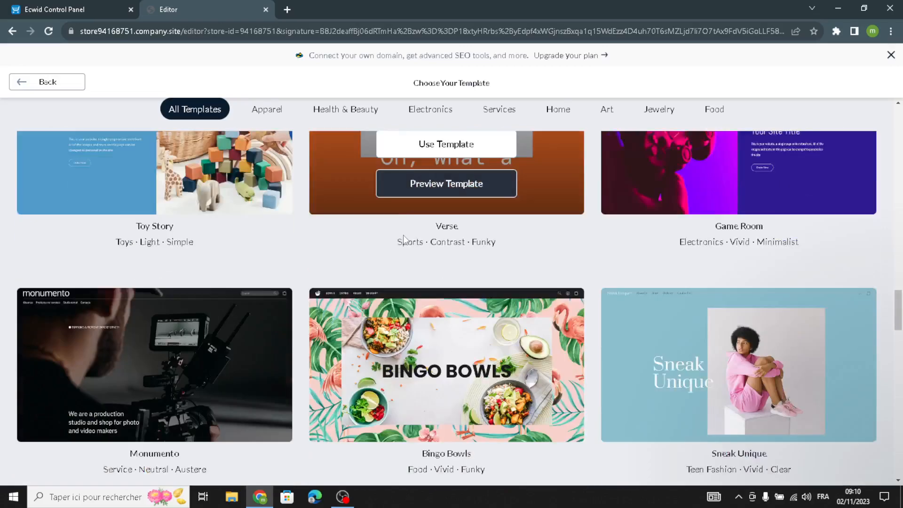
pyautogui.scroll(-13, 510, 283)
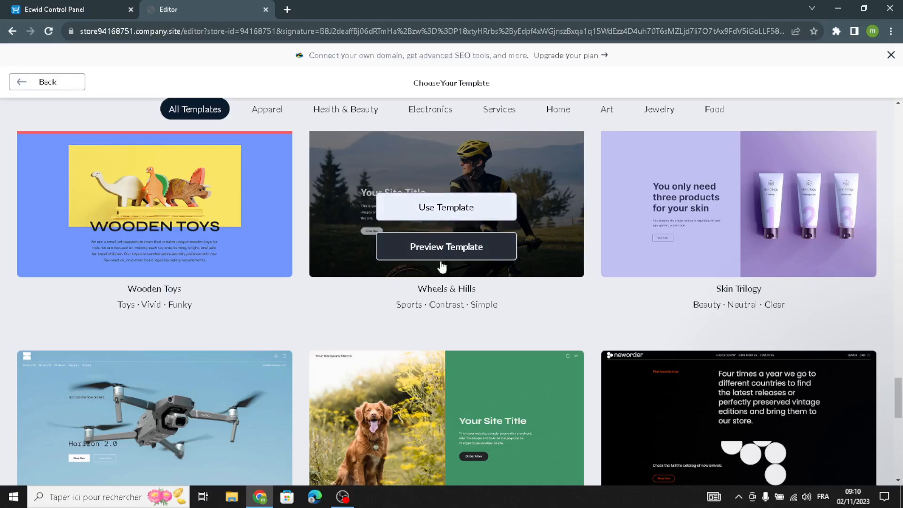
pyautogui.click(445, 218)
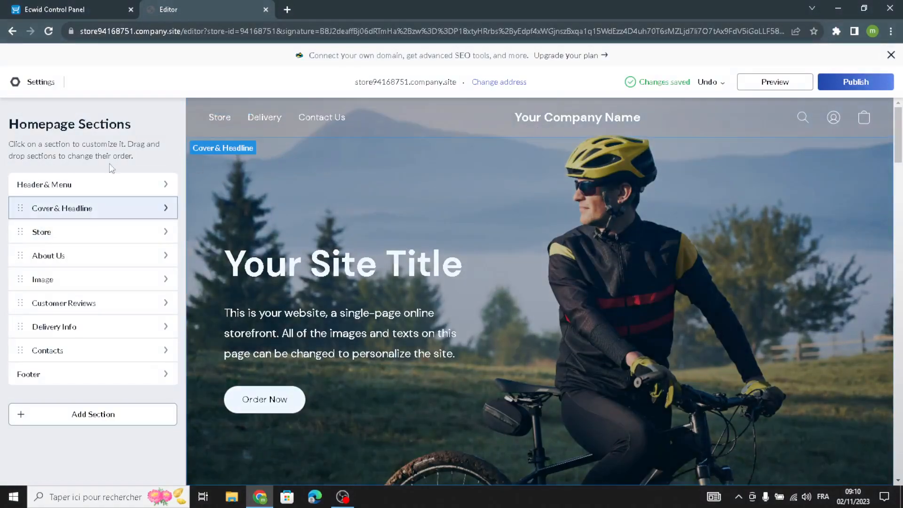
# Replace the site logo text in the Header & Menu section with "Summit Gear Co." and return to the section's settings.
pyautogui.click(71, 185)
pyautogui.click(35, 209)
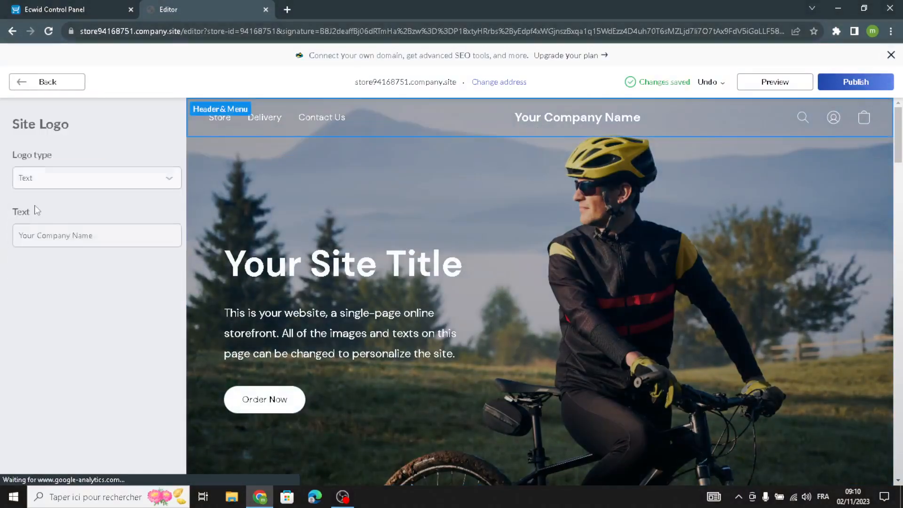
pyautogui.moveTo(117, 238); pyautogui.dragTo(2, 238)
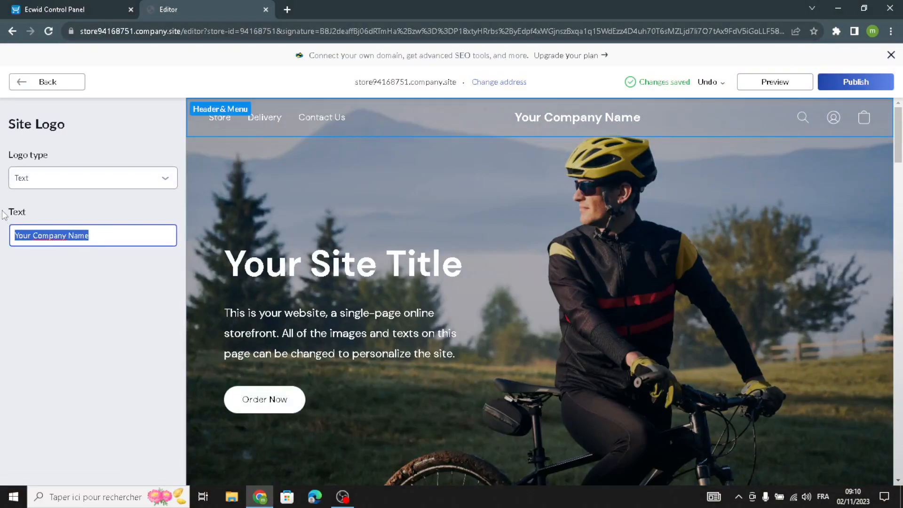
pyautogui.write('Summit Gear Co.')
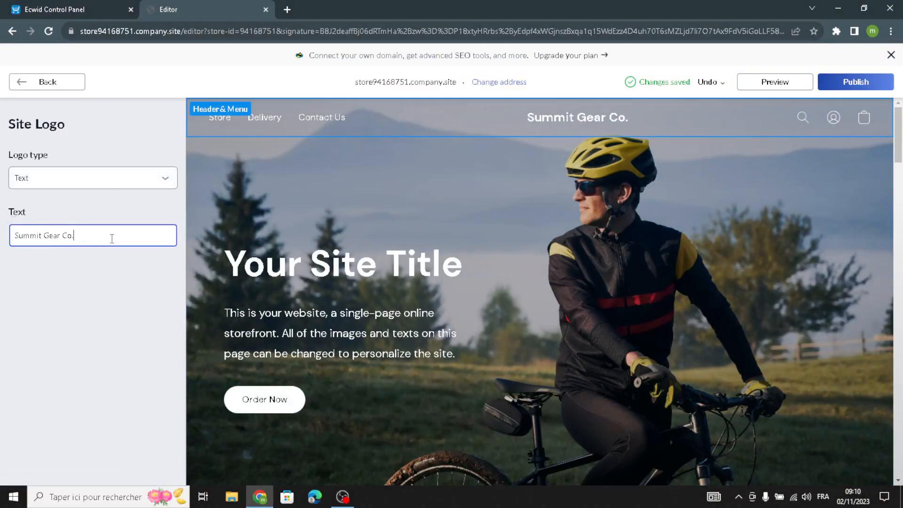
pyautogui.click(86, 216)
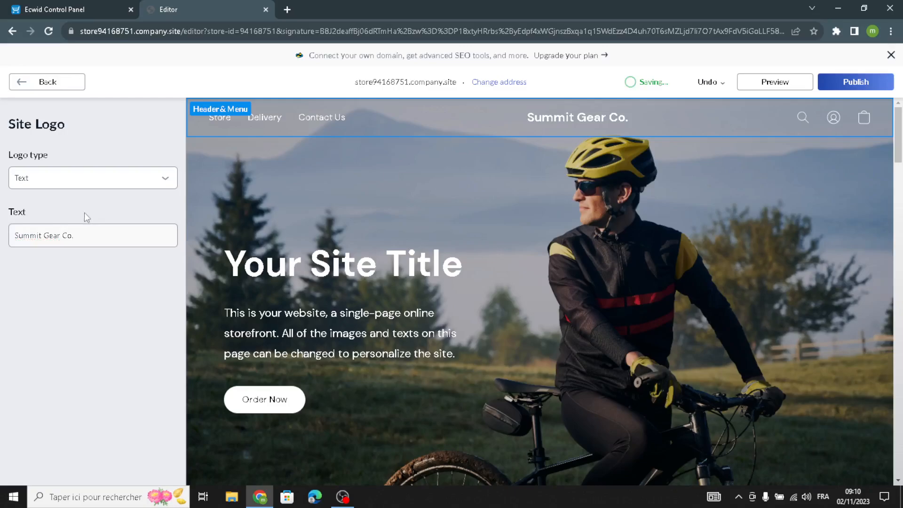
pyautogui.click(42, 82)
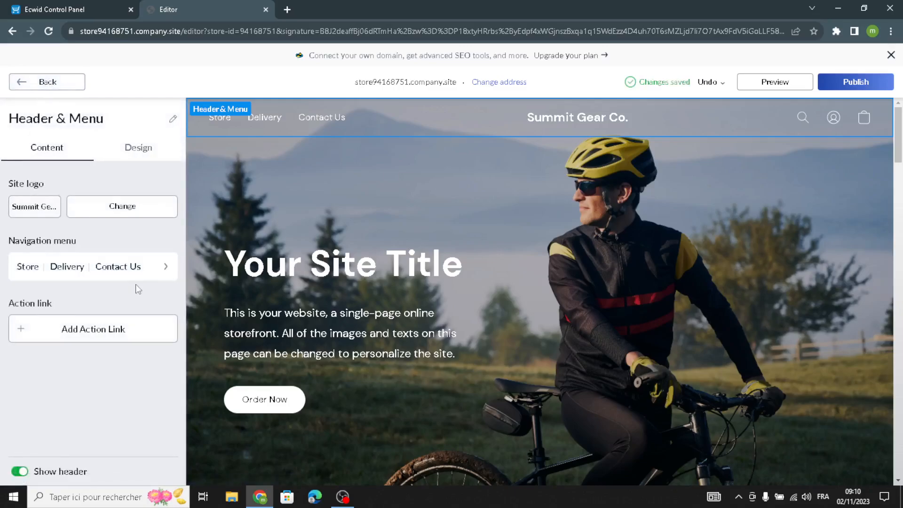
# Add one new item with its default settings to the header's navigation menu and return to the Header & Menu settings.
pyautogui.click(92, 272)
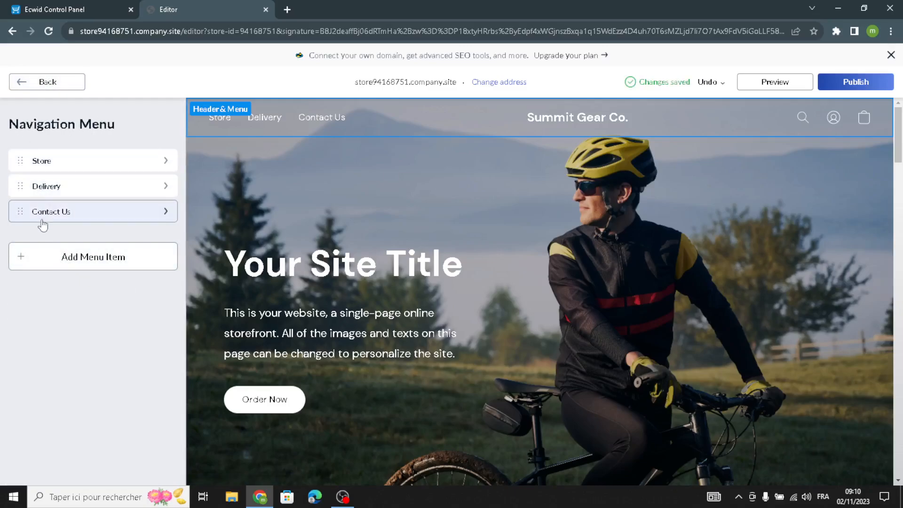
pyautogui.click(42, 252)
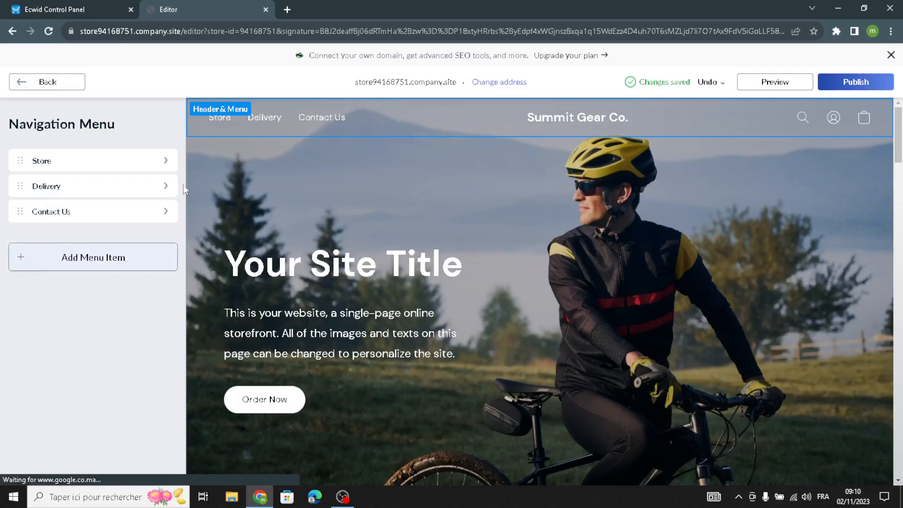
pyautogui.click(61, 90)
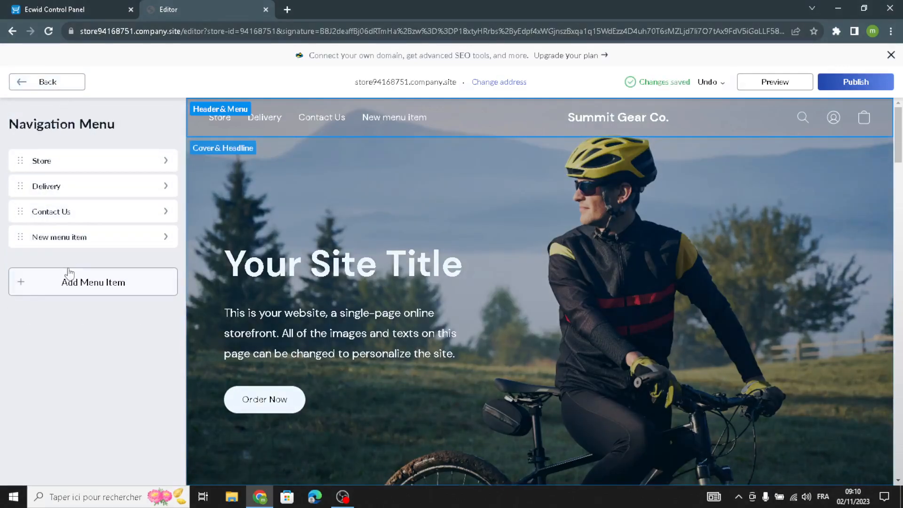
pyautogui.click(63, 87)
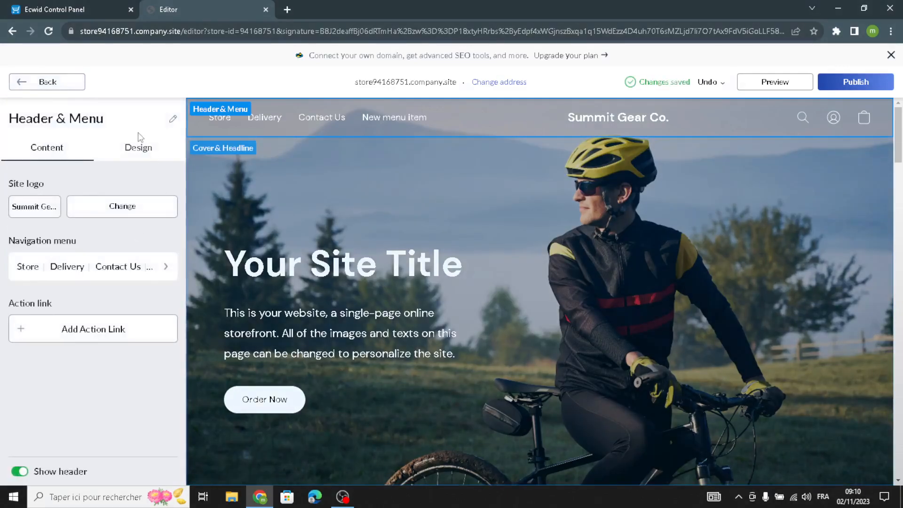
# Set the site logo's font to Alice and its size to 26 in the header's design settings.
pyautogui.click(134, 149)
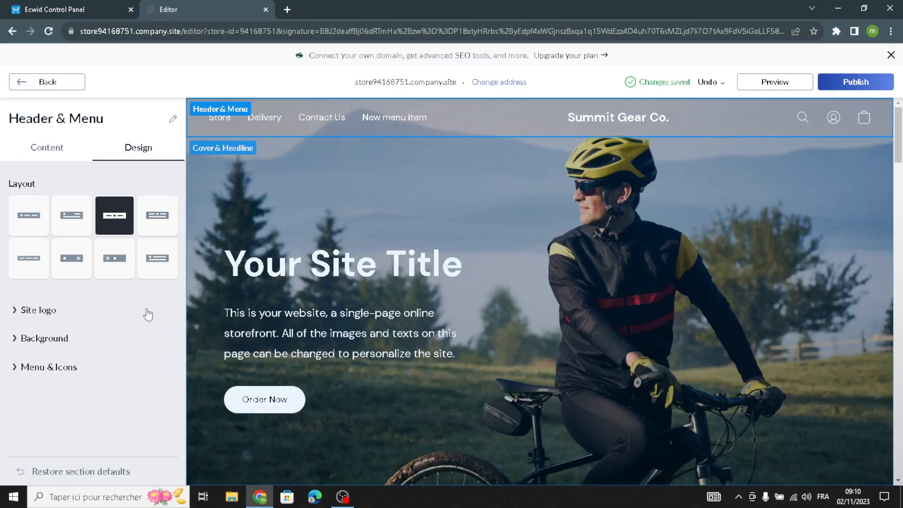
pyautogui.click(47, 314)
pyautogui.scroll(-1, 48, 353)
pyautogui.click(79, 306)
pyautogui.click(54, 208)
pyautogui.click(71, 359)
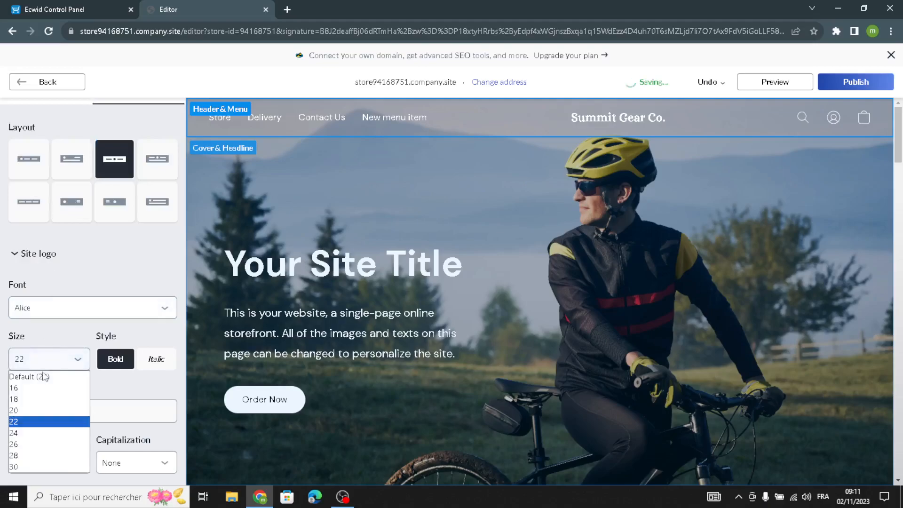
pyautogui.click(65, 445)
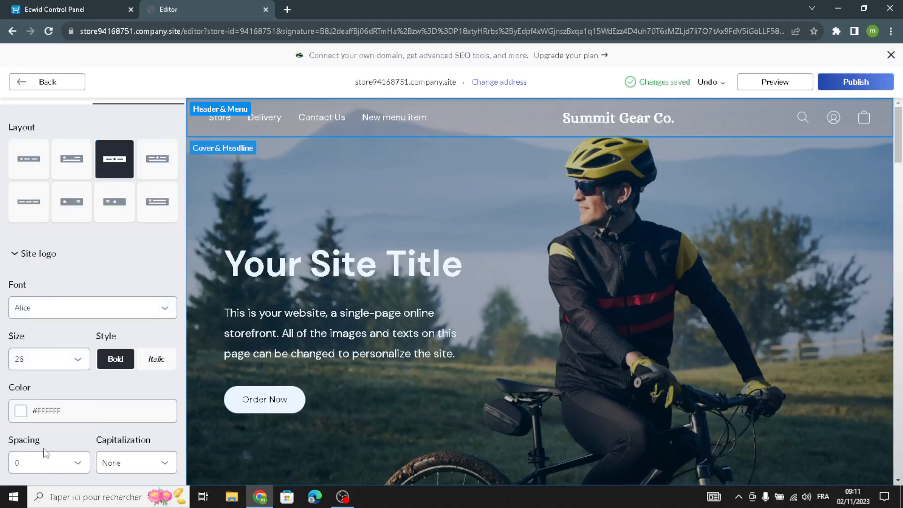
# Try the grey-green color #687D70 for the site logo text.
pyautogui.click(21, 412)
pyautogui.click(99, 207)
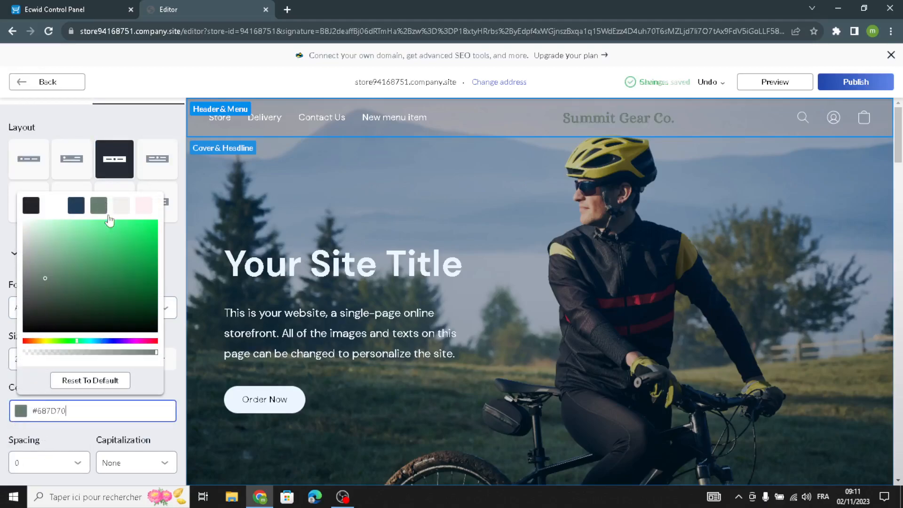
pyautogui.click(1, 338)
# Add a frame outline to the site logo and change its text color to the dark blue #1F3D58.
pyautogui.scroll(-4, 42, 320)
pyautogui.click(40, 319)
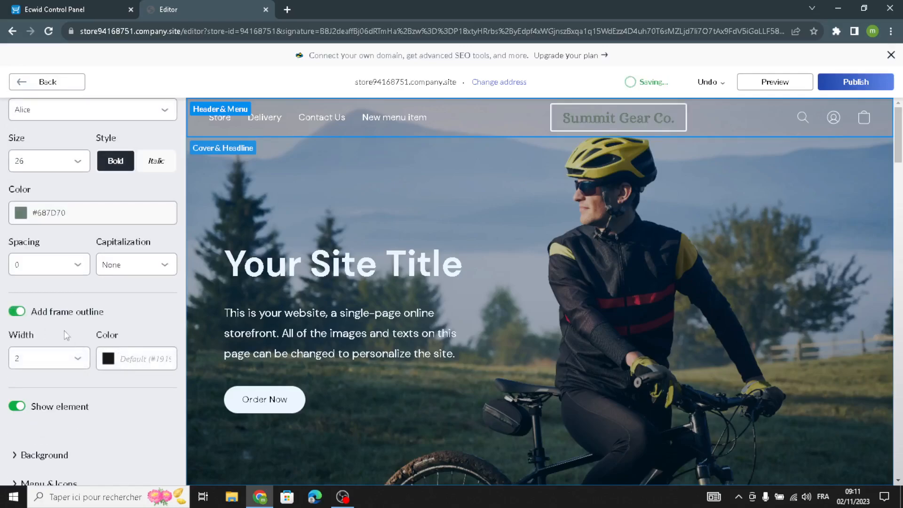
pyautogui.click(20, 213)
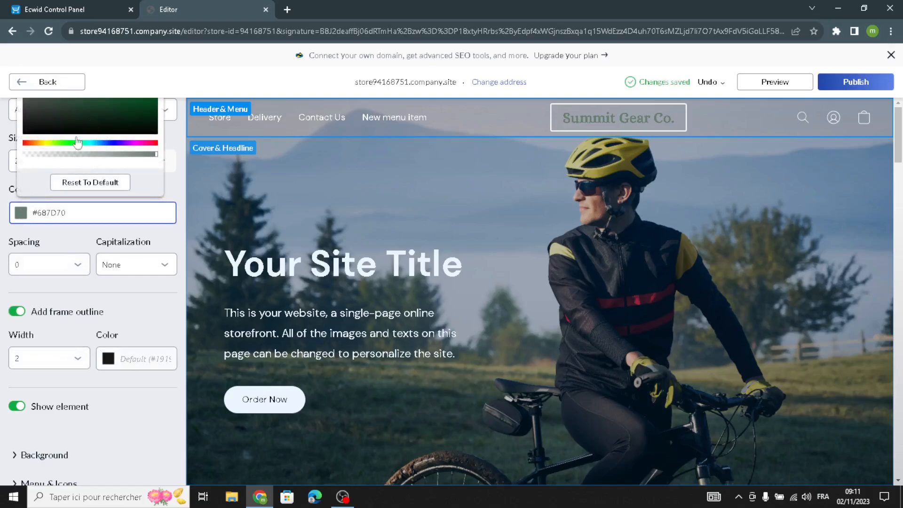
pyautogui.scroll(3, 76, 155)
pyautogui.click(76, 121)
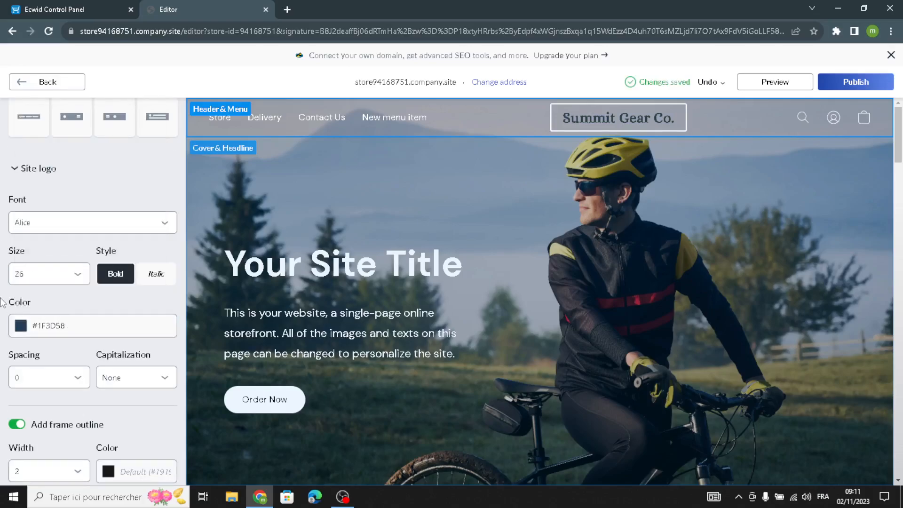
# Set the header's background style to Grayscale transparent and return to the list of homepage sections.
pyautogui.scroll(-3, 67, 330)
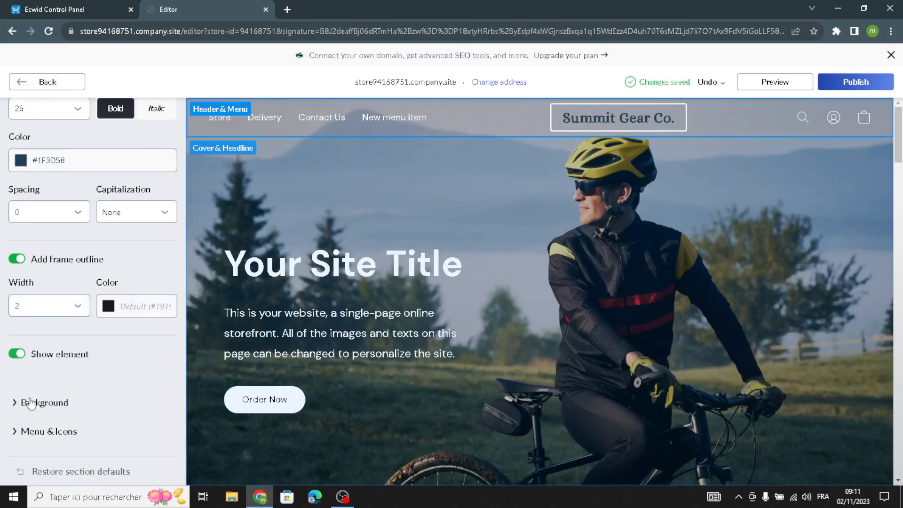
pyautogui.click(31, 404)
pyautogui.click(62, 377)
pyautogui.click(42, 417)
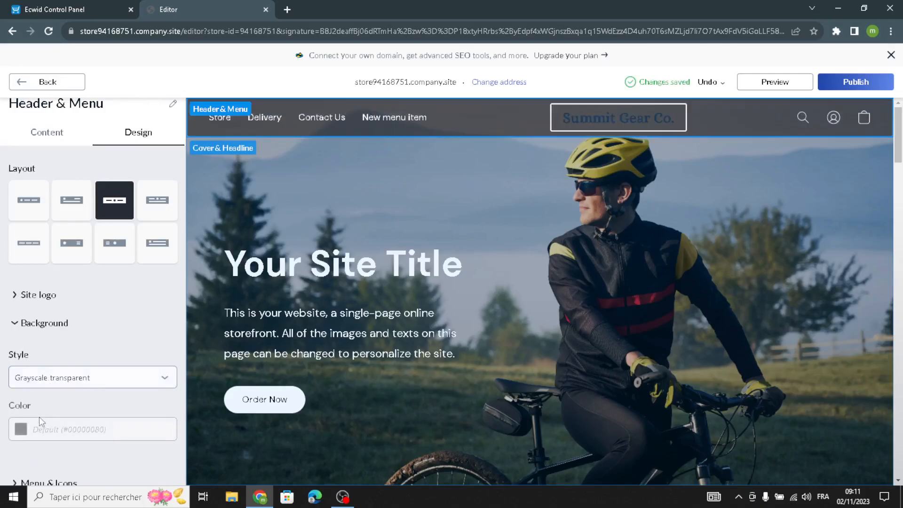
pyautogui.click(78, 79)
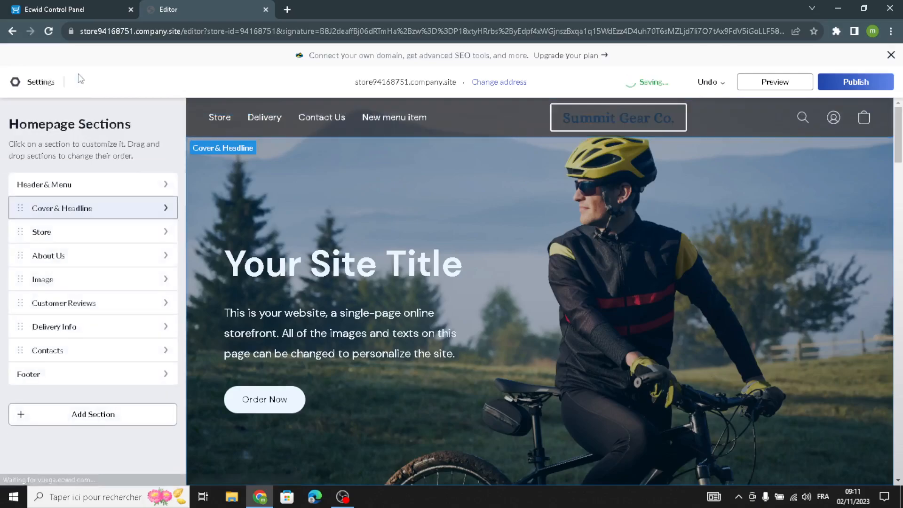
# Replace the title in the Cover & Headline section with "Welcome to our site for outdoor gear.".
pyautogui.click(73, 217)
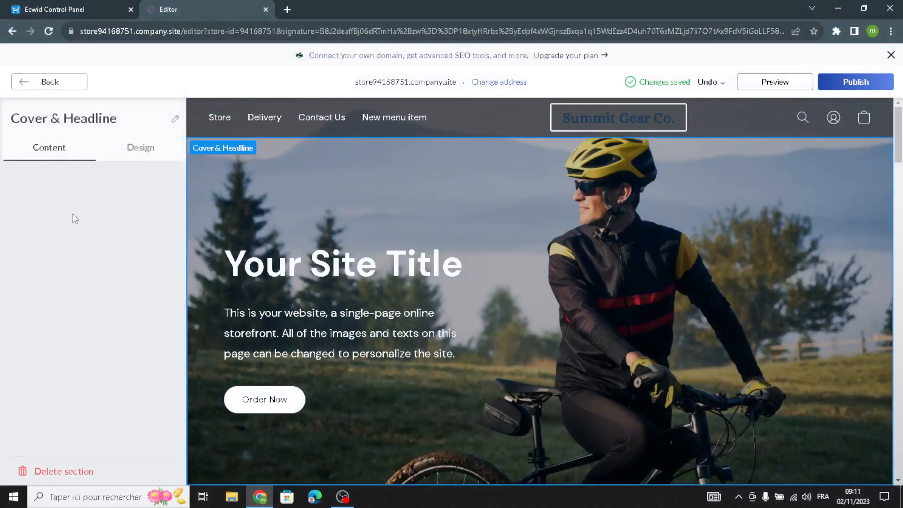
pyautogui.click(85, 208)
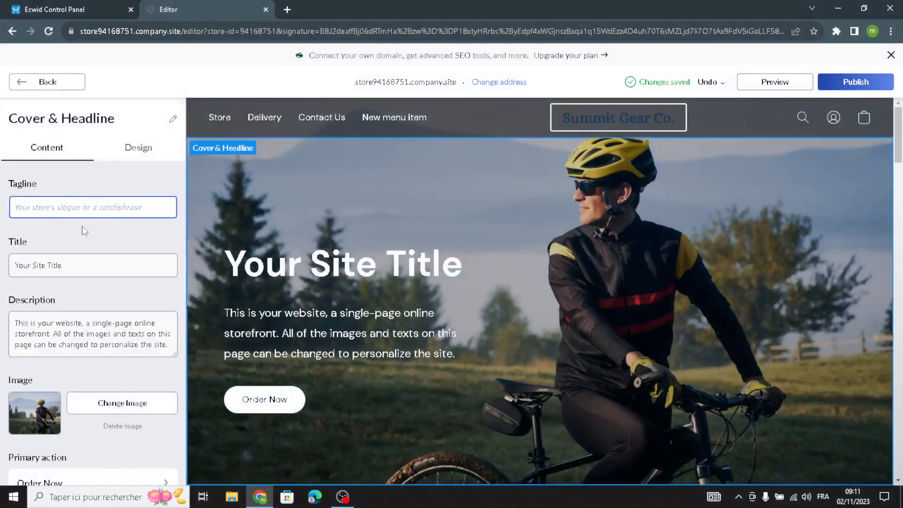
pyautogui.moveTo(64, 268); pyautogui.dragTo(3, 267)
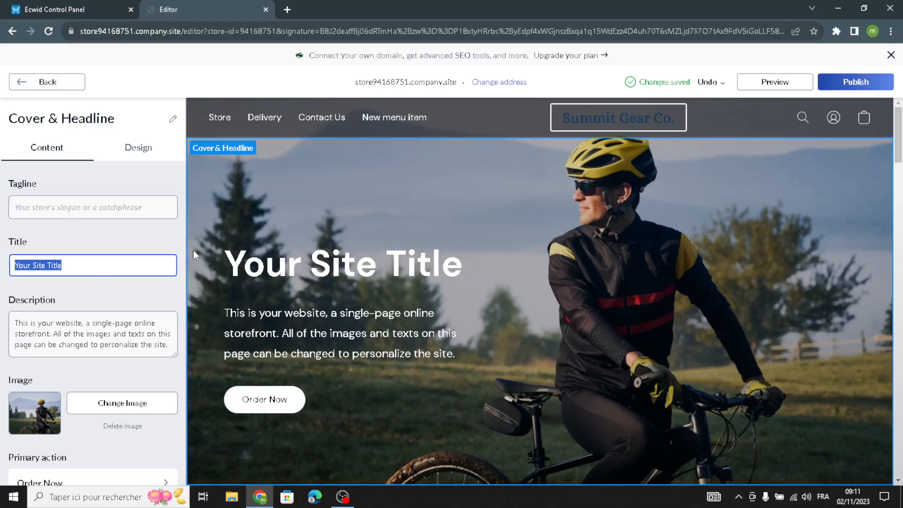
pyautogui.write('W')
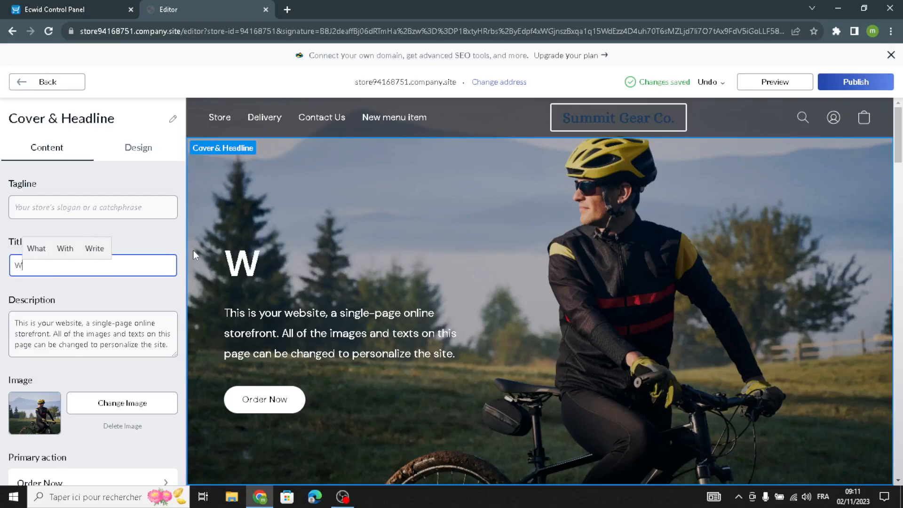
pyautogui.write('elcome t')
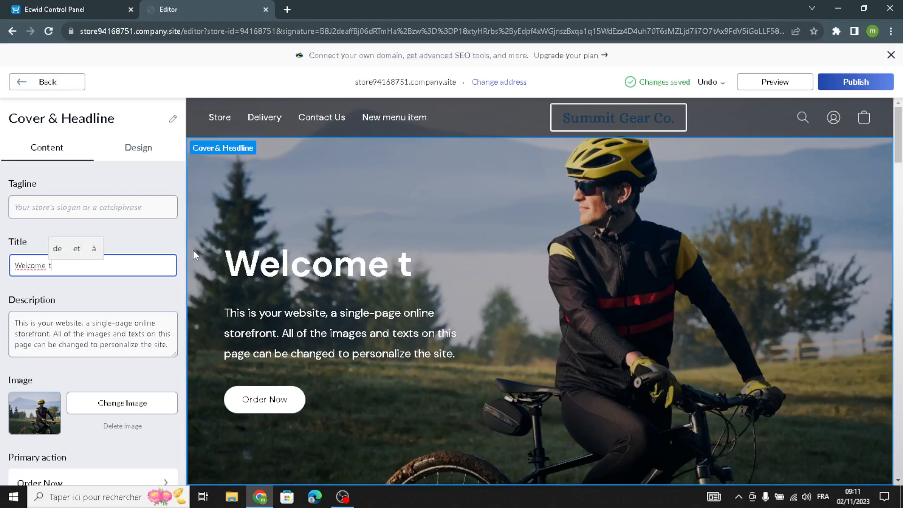
pyautogui.write('o our site for')
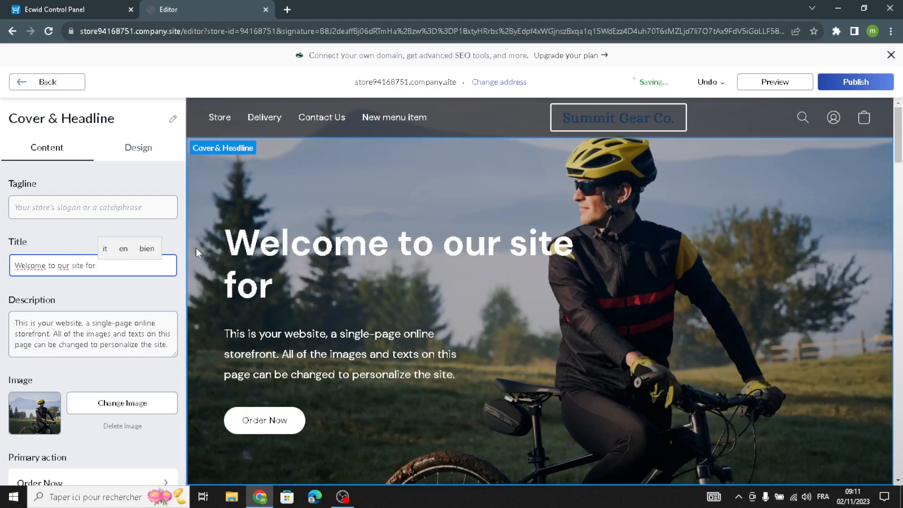
pyautogui.write(' outdo')
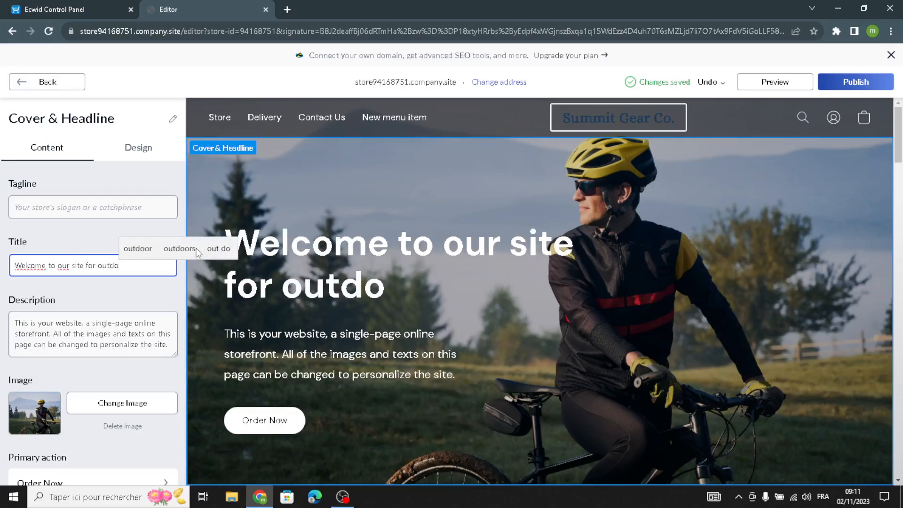
pyautogui.write('or gear')
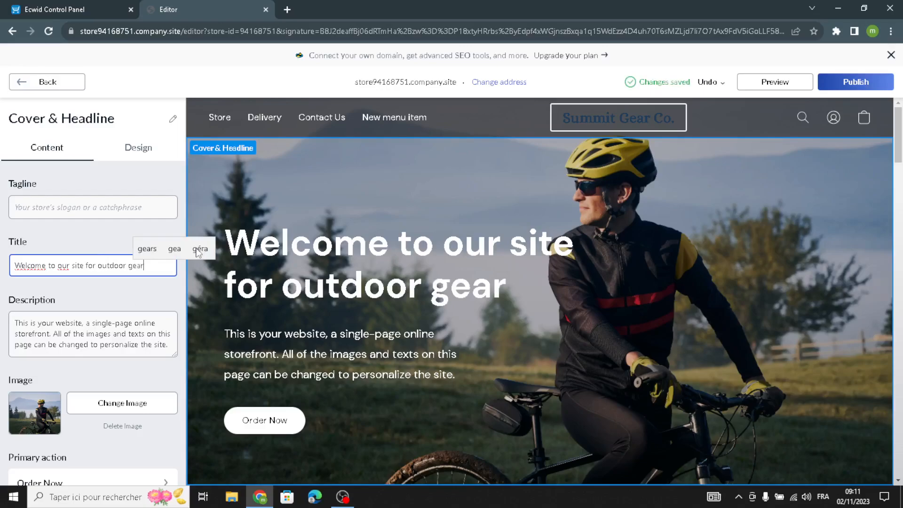
pyautogui.write('.')
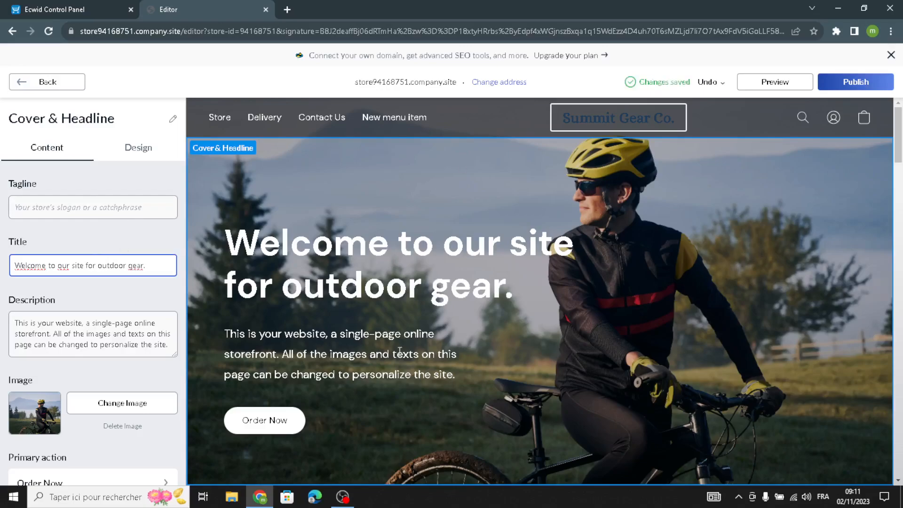
# Search Google Images for "outdoor gear" in a new browser tab.
pyautogui.scroll(-3, 137, 379)
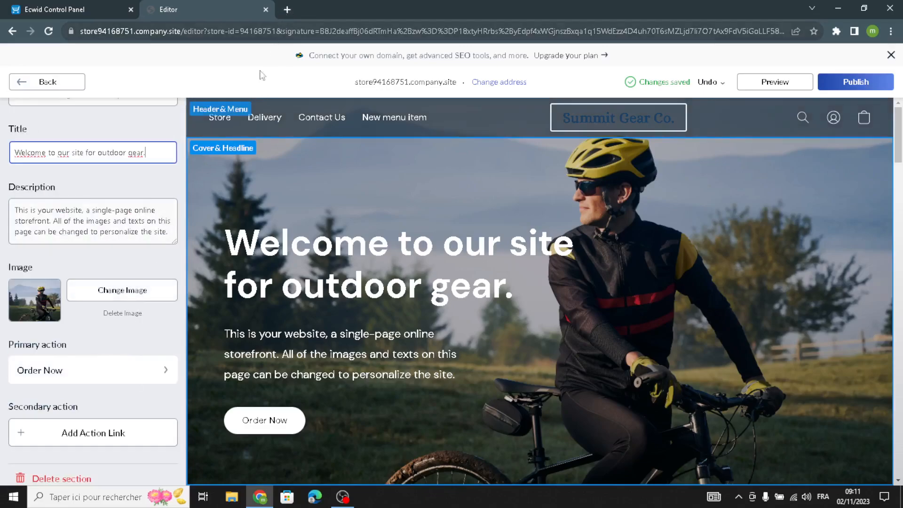
pyautogui.click(287, 9)
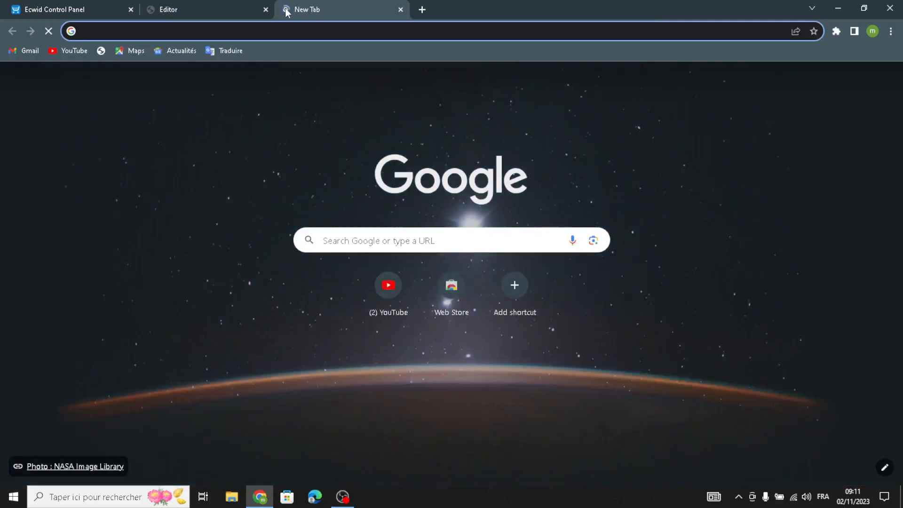
pyautogui.write('outdoor gear')
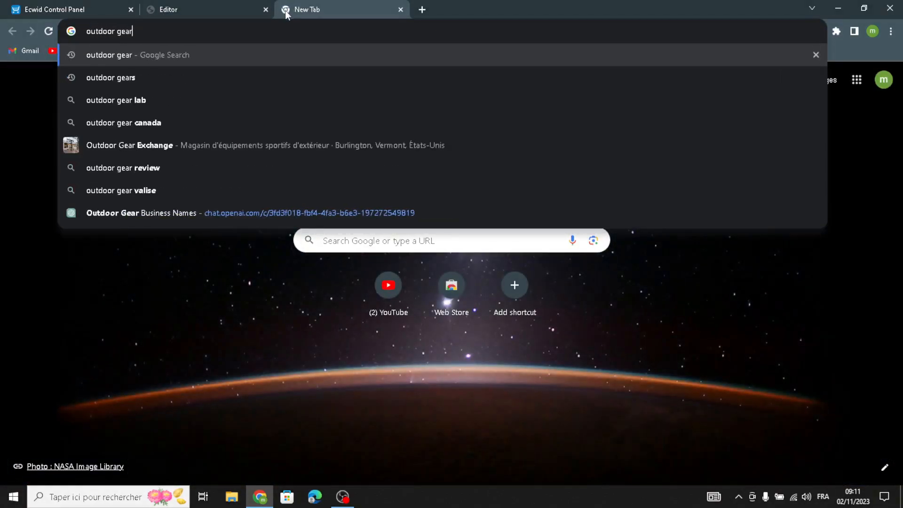
pyautogui.press('Return')
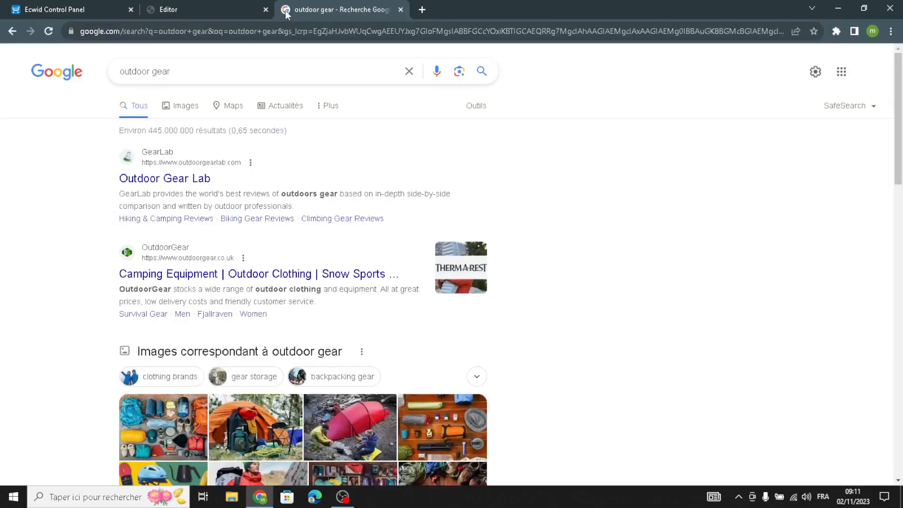
pyautogui.click(173, 110)
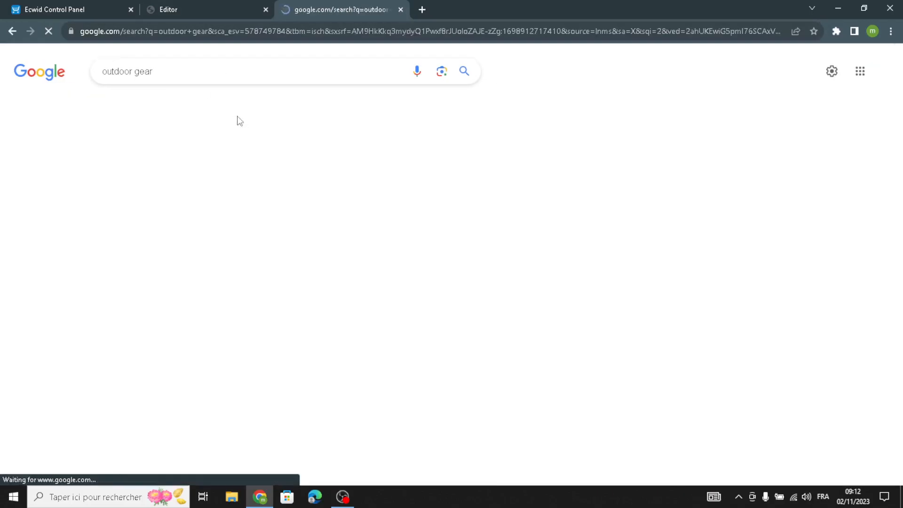
# Find the Switchback Travel photo of hikers on a green mountain trail among the image results and save it to the computer.
pyautogui.scroll(-8, 604, 283)
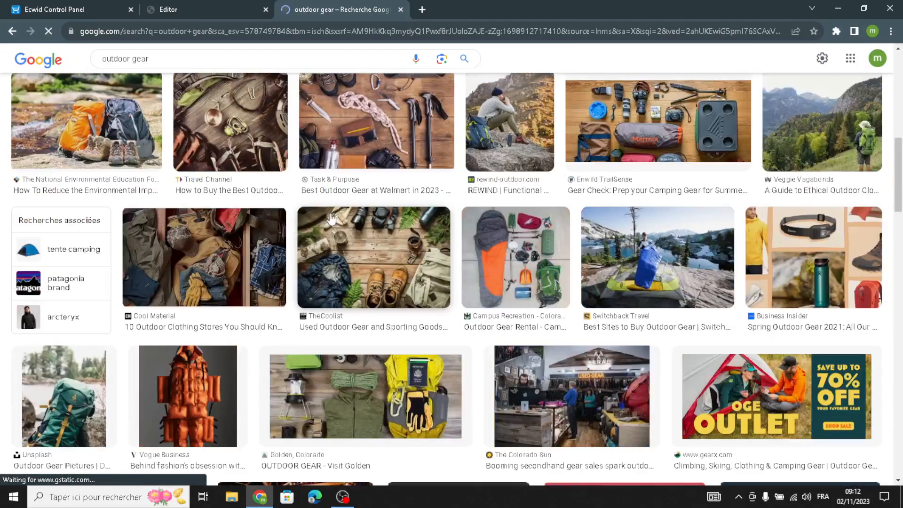
pyautogui.scroll(-5, 424, 271)
pyautogui.scroll(-6, 407, 272)
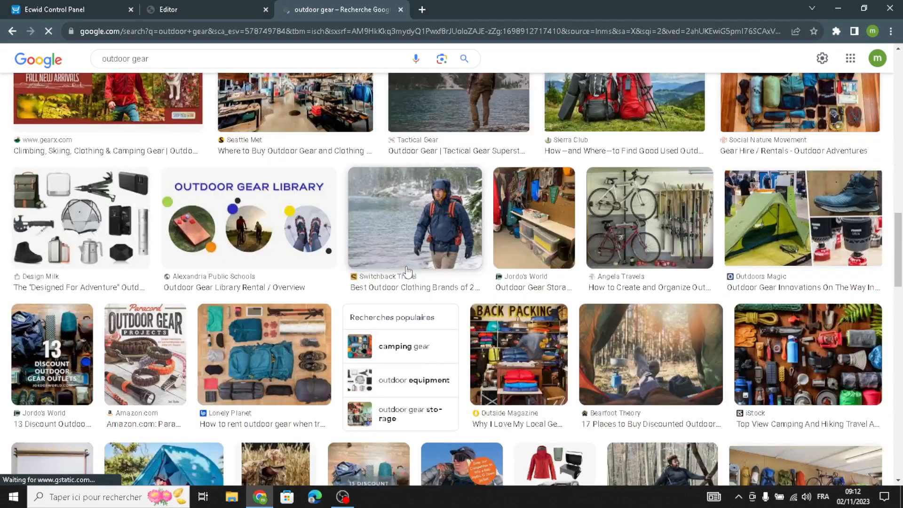
pyautogui.scroll(-6, 406, 272)
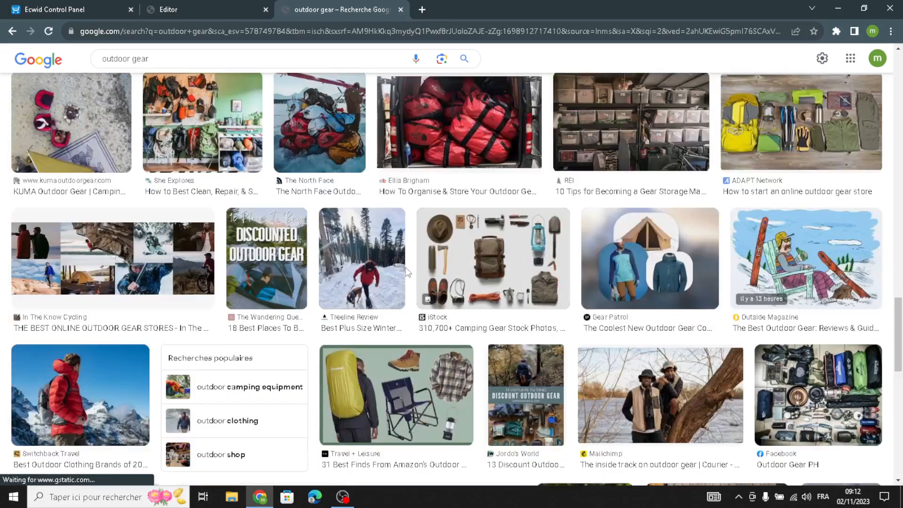
pyautogui.scroll(-5, 405, 212)
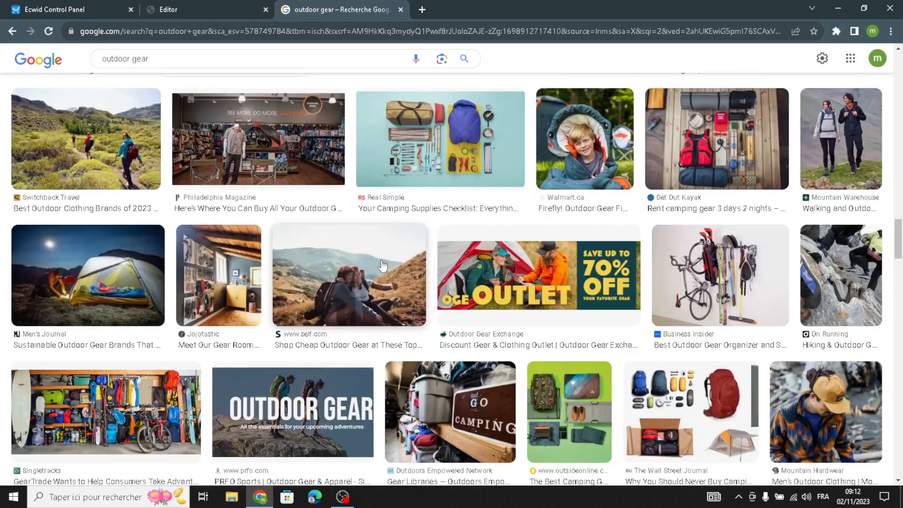
pyautogui.scroll(2, 382, 265)
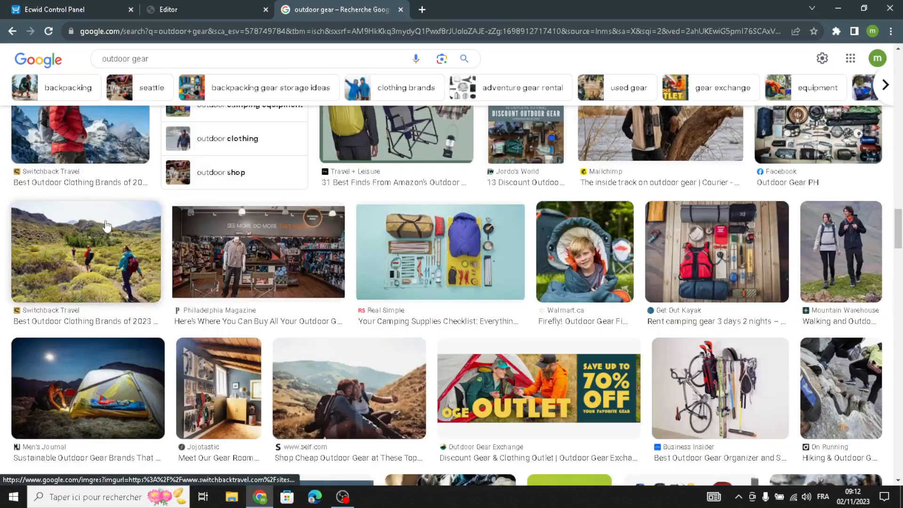
pyautogui.click(107, 227)
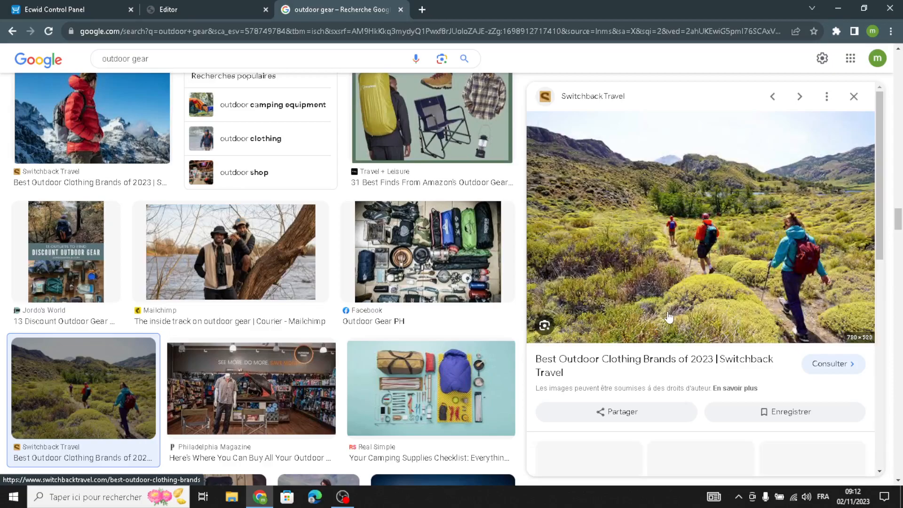
pyautogui.rightClick(627, 251)
pyautogui.click(663, 357)
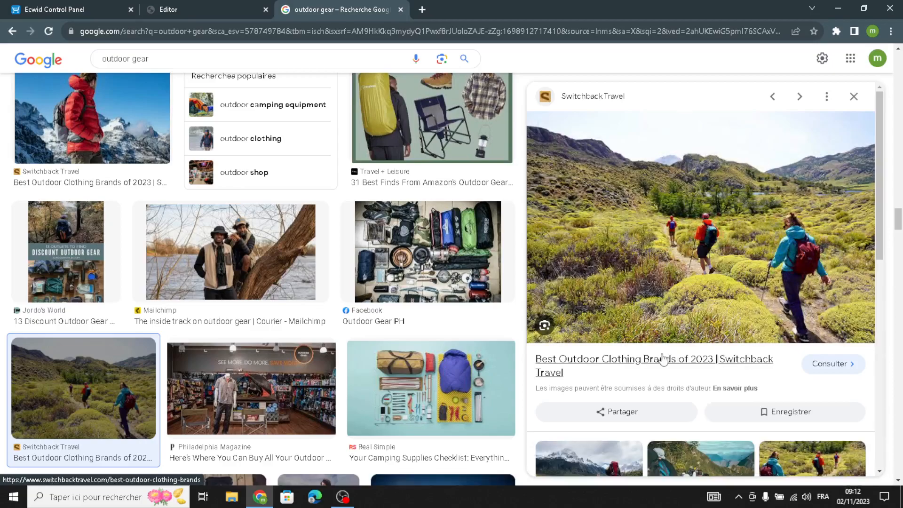
pyautogui.click(435, 466)
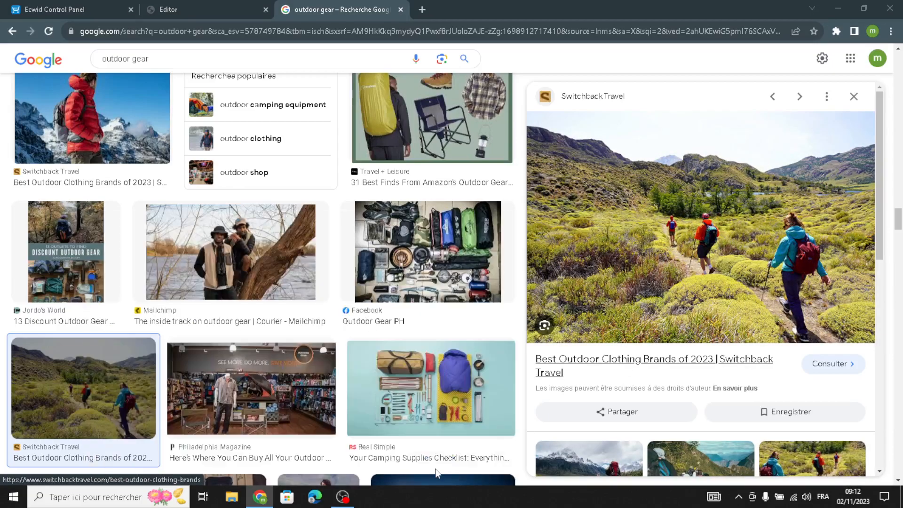
# Switch back to the site editor and replace the Cover & Headline image with the downloaded "Outdoor clothing brands" hiking photo.
pyautogui.click(155, 10)
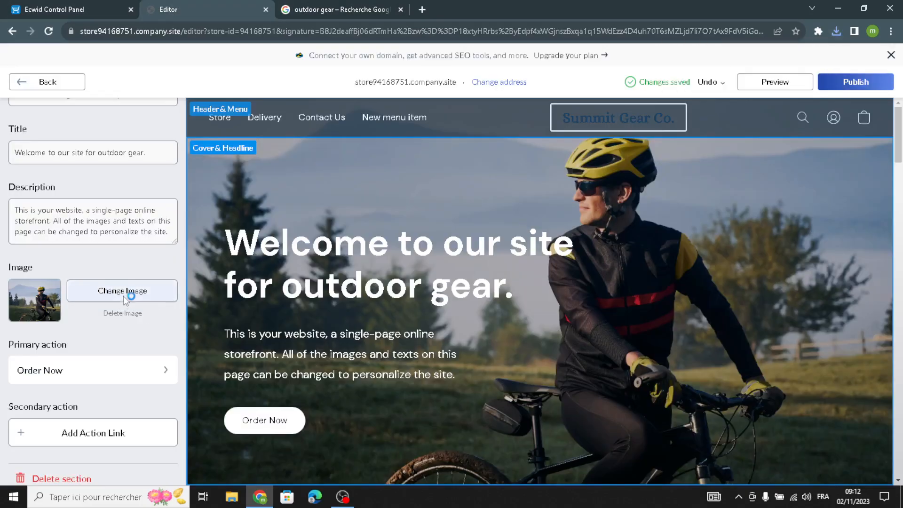
pyautogui.click(160, 298)
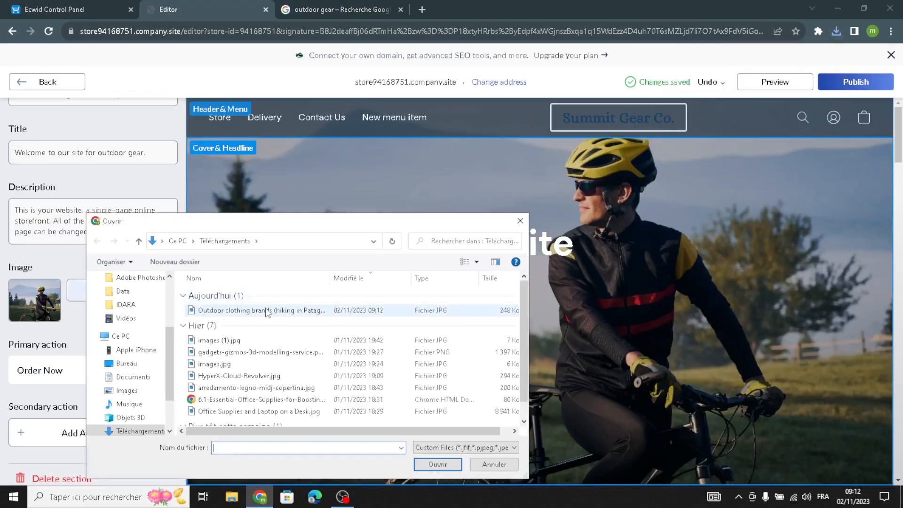
pyautogui.click(268, 312)
pyautogui.click(442, 463)
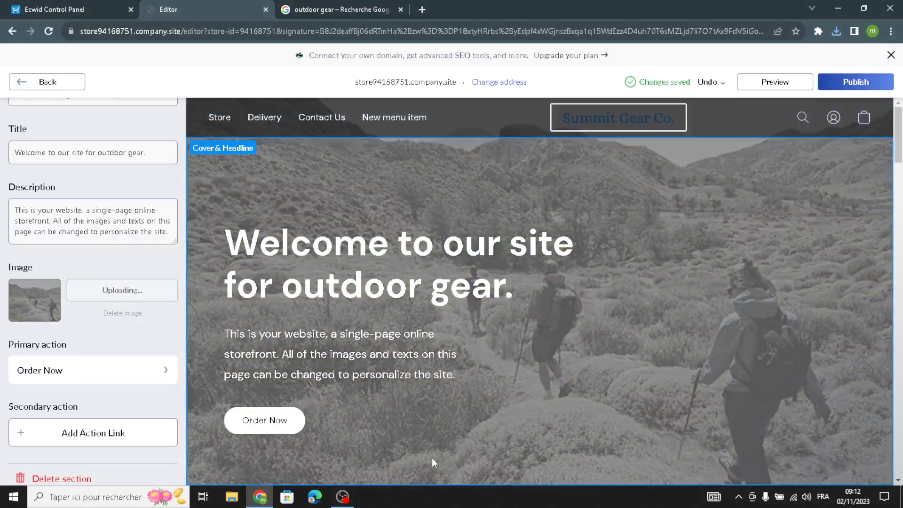
pyautogui.scroll(-1, 121, 347)
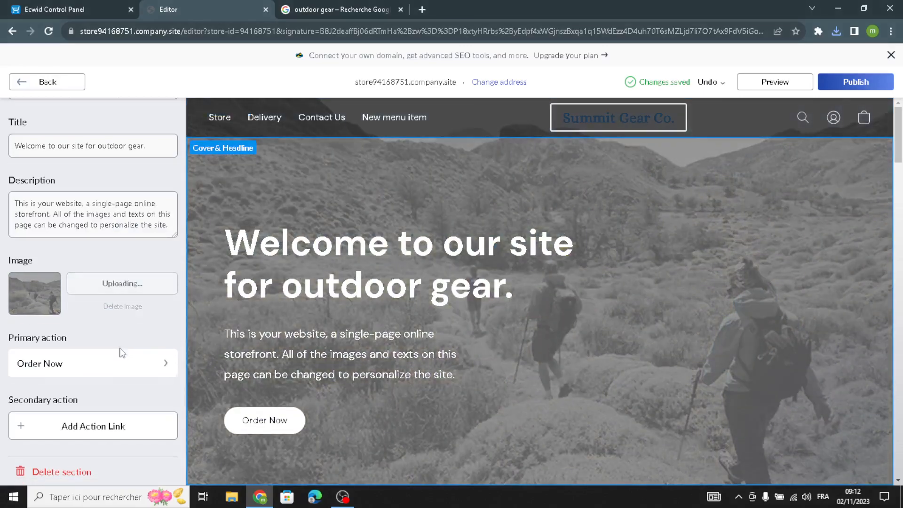
pyautogui.scroll(3, 121, 353)
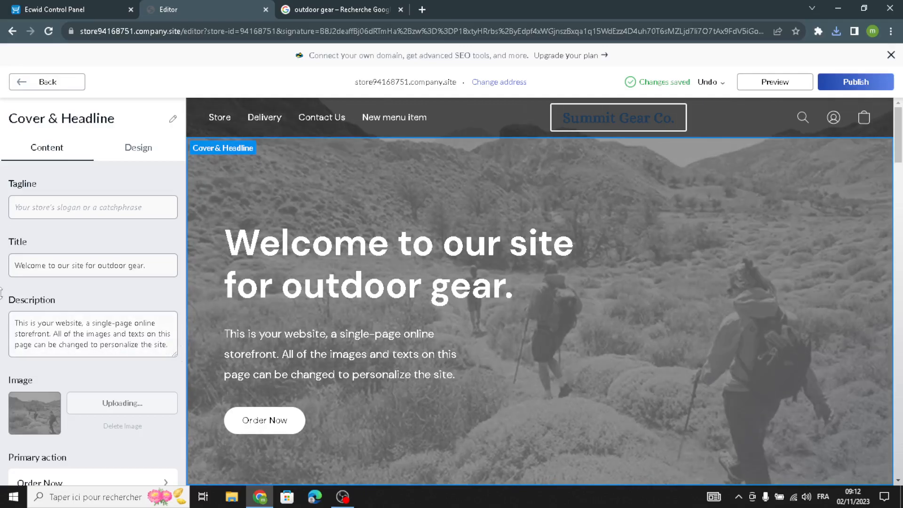
pyautogui.moveTo(174, 350); pyautogui.dragTo(161, 384)
pyautogui.click(161, 384)
pyautogui.scroll(-3, 150, 401)
pyautogui.scroll(3, 146, 404)
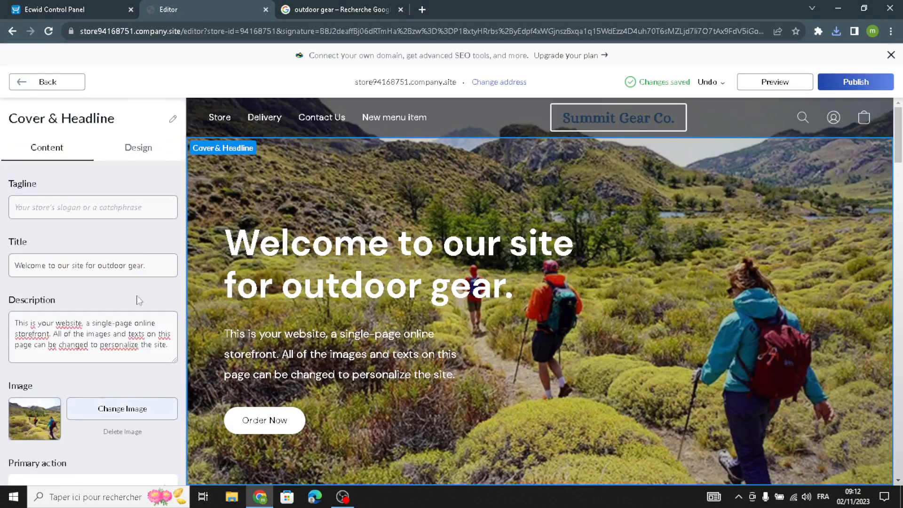
# Apply the Cover & Headline layout that places the text beside a framed image, and expand its background settings.
pyautogui.click(138, 147)
pyautogui.scroll(-1, 156, 193)
pyautogui.click(163, 186)
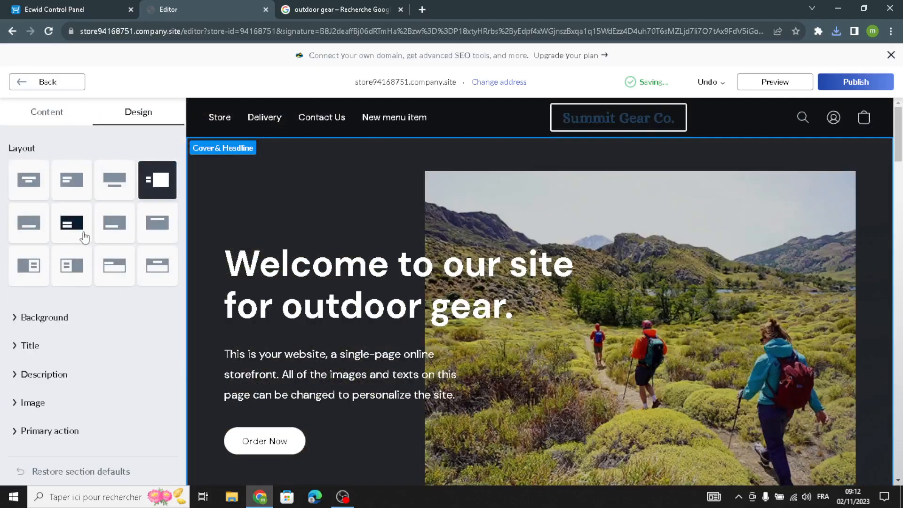
pyautogui.click(81, 326)
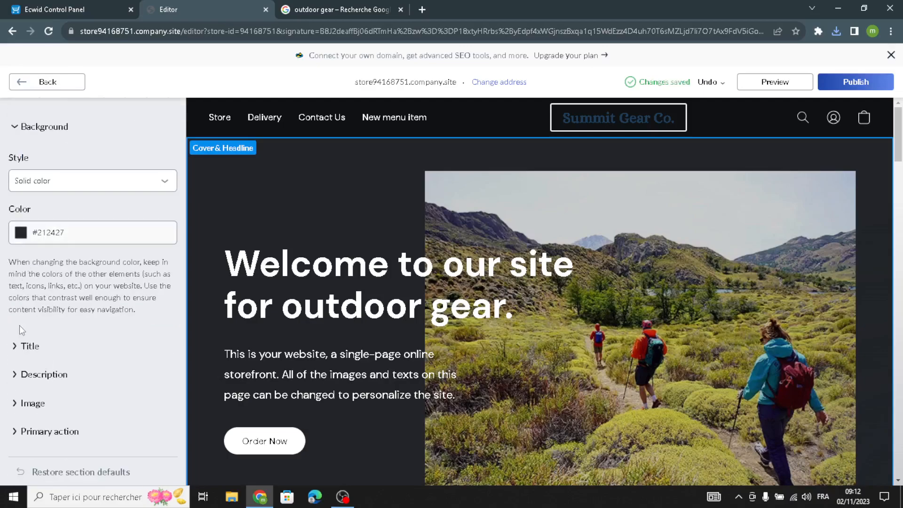
# Set the Cover & Headline title font to Alice.
pyautogui.click(27, 347)
pyautogui.scroll(3, 50, 362)
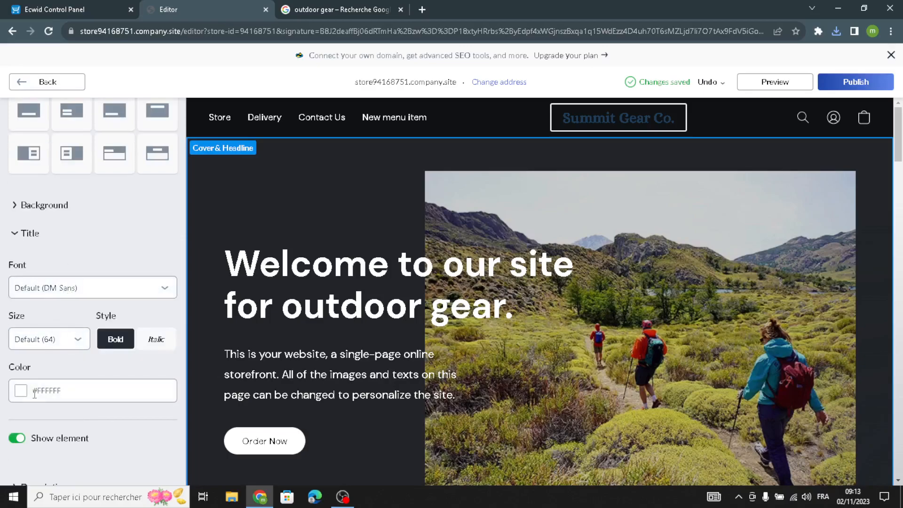
pyautogui.click(58, 297)
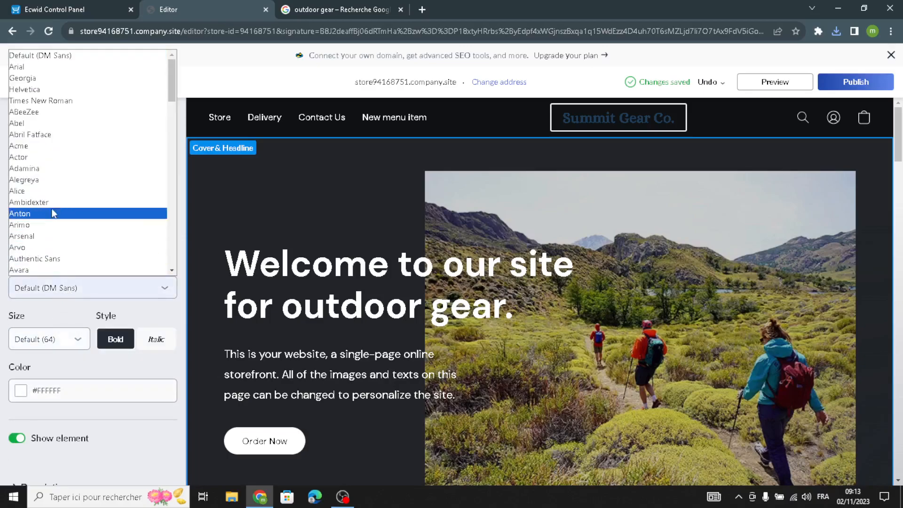
pyautogui.click(50, 181)
# Set the Cover & Headline description text size to 26.
pyautogui.scroll(-2, 62, 441)
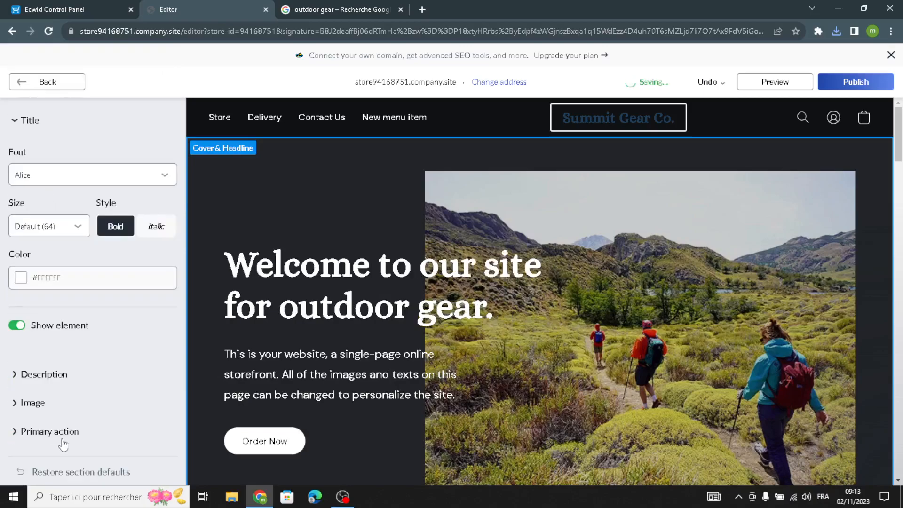
pyautogui.click(48, 380)
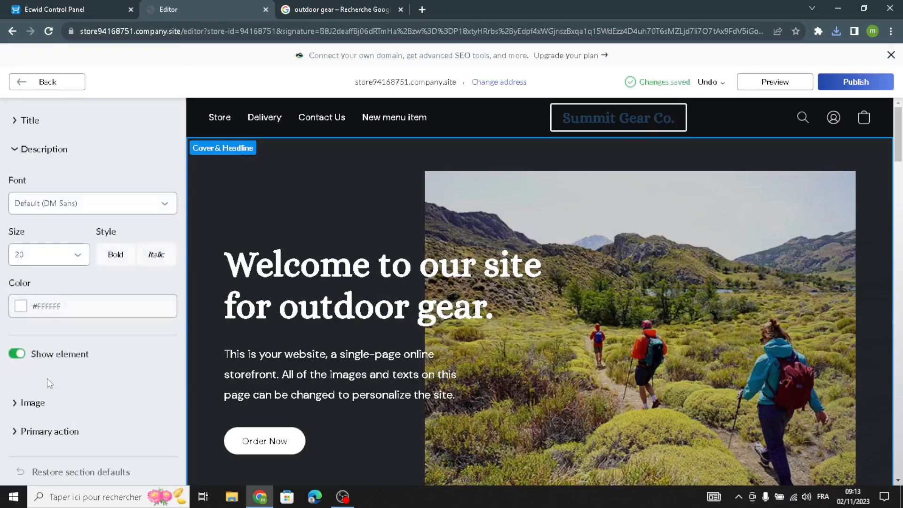
pyautogui.click(30, 254)
pyautogui.click(40, 124)
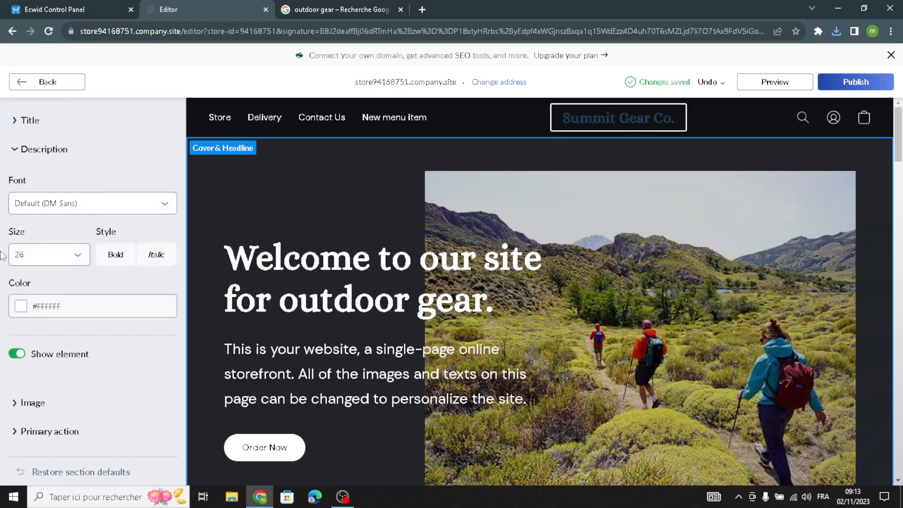
# Leave the Cover & Headline settings and open the homepage's Store section.
pyautogui.scroll(5, 61, 226)
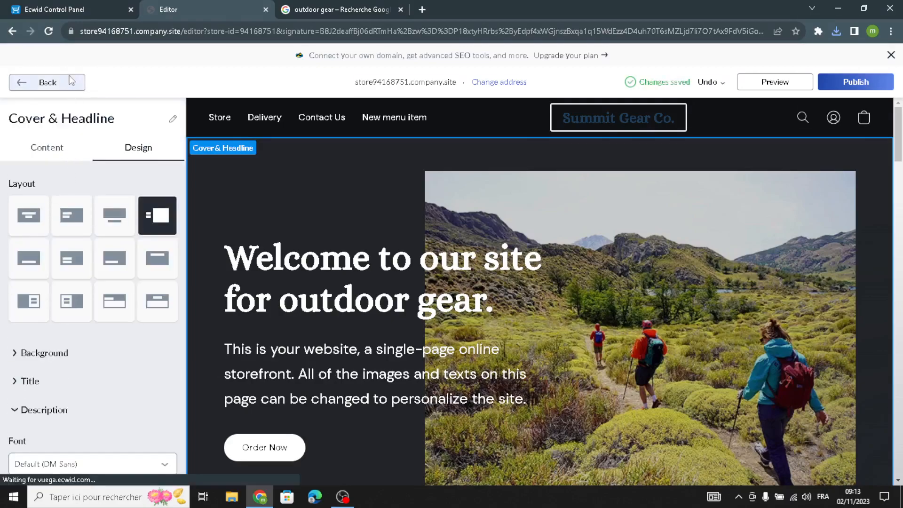
pyautogui.click(71, 81)
pyautogui.click(132, 232)
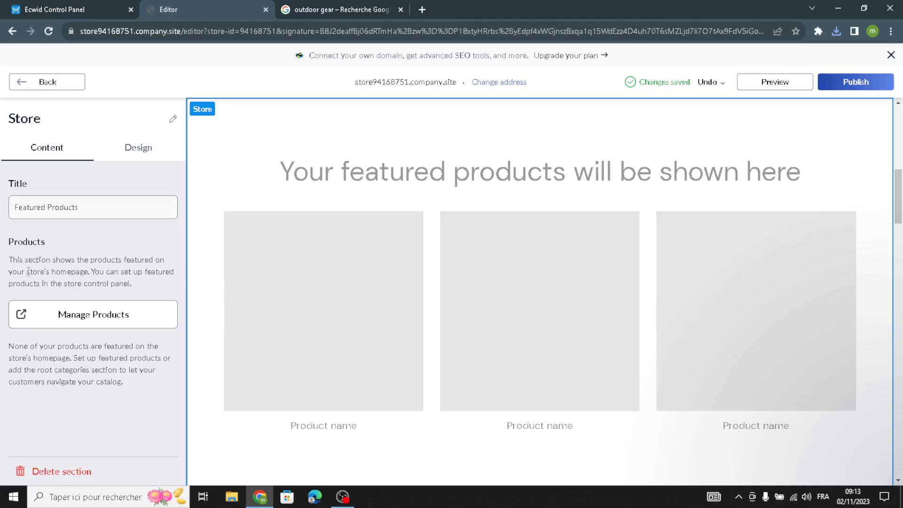
# Switch to the Ecwid Control Panel and open the form for adding a new product.
pyautogui.click(29, 7)
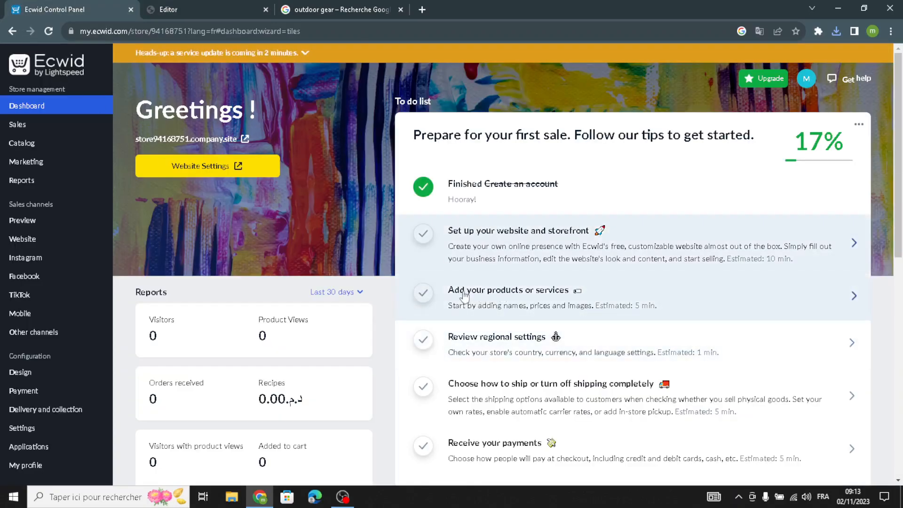
pyautogui.click(468, 298)
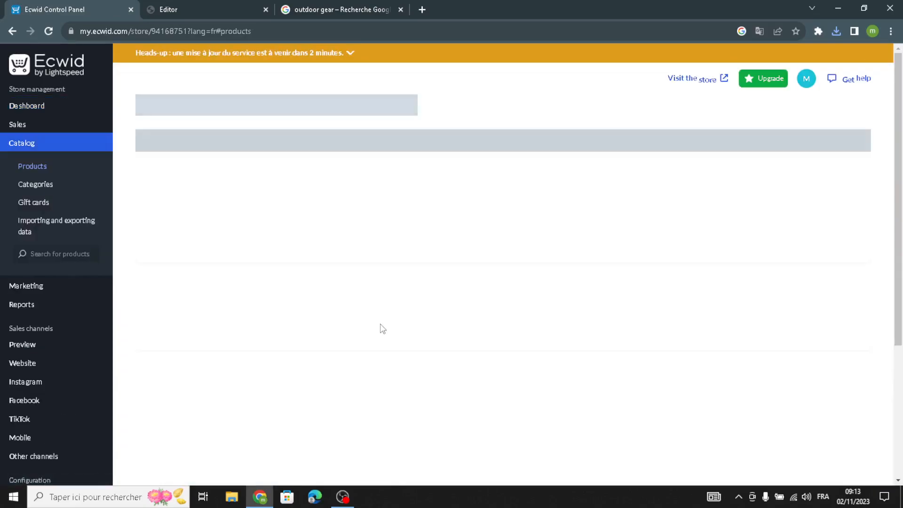
pyautogui.click(149, 140)
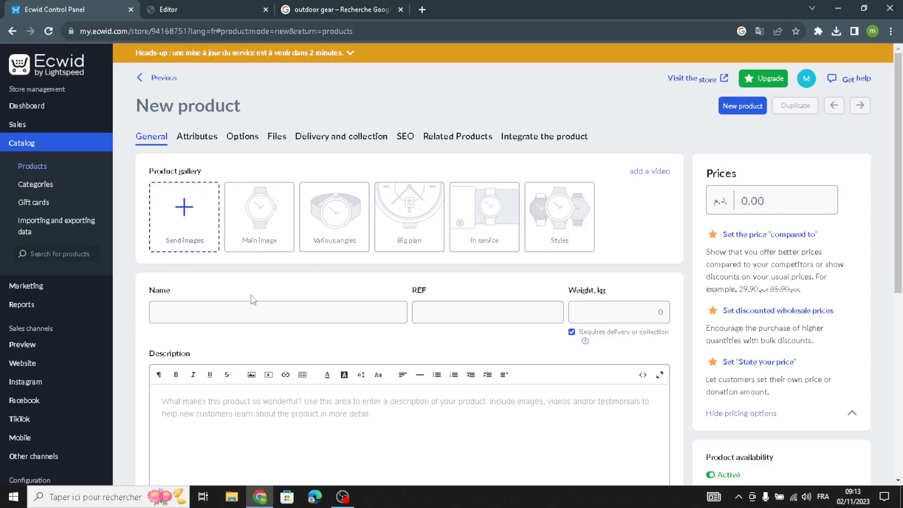
# Examine the name, REF, weight, price and description fields of the new product form.
pyautogui.click(177, 310)
pyautogui.click(511, 313)
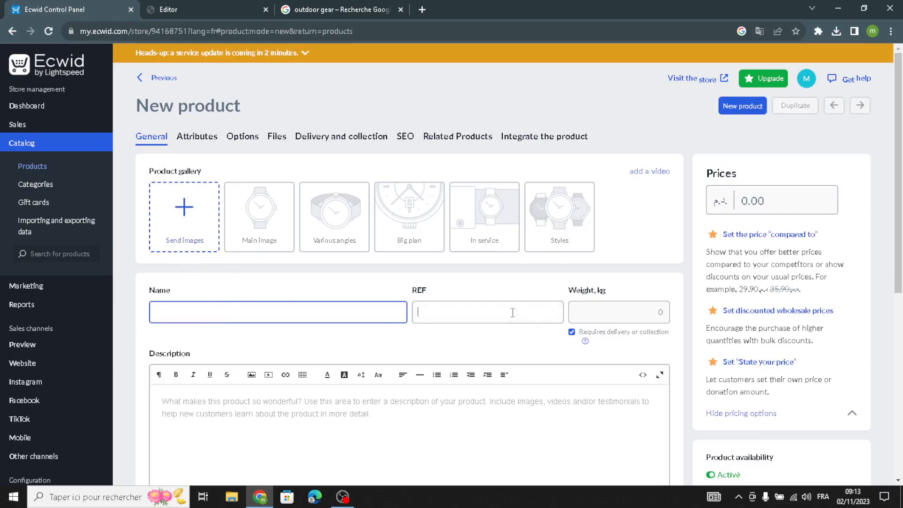
pyautogui.click(626, 312)
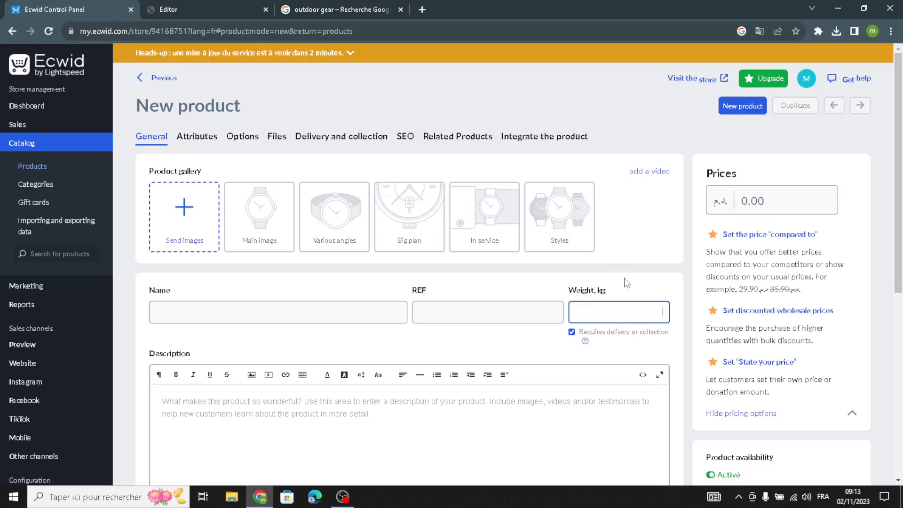
pyautogui.click(753, 199)
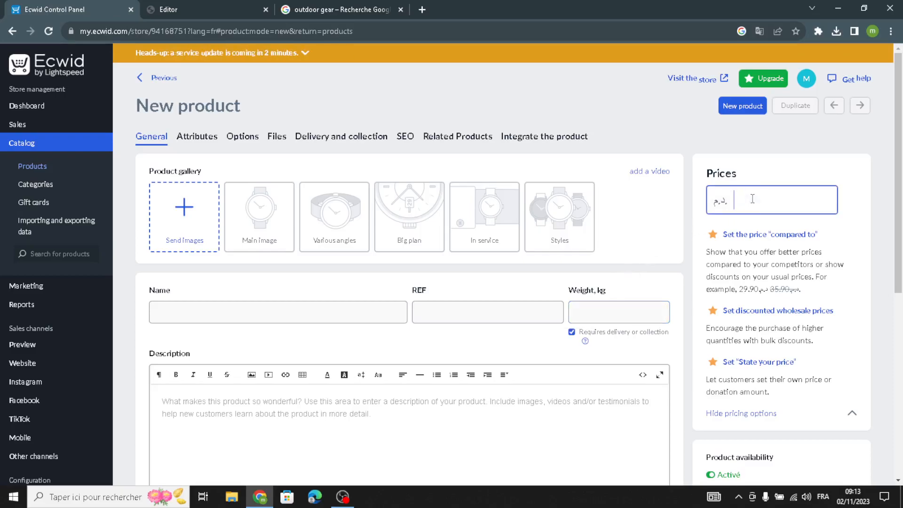
pyautogui.click(236, 400)
pyautogui.scroll(-1, 333, 427)
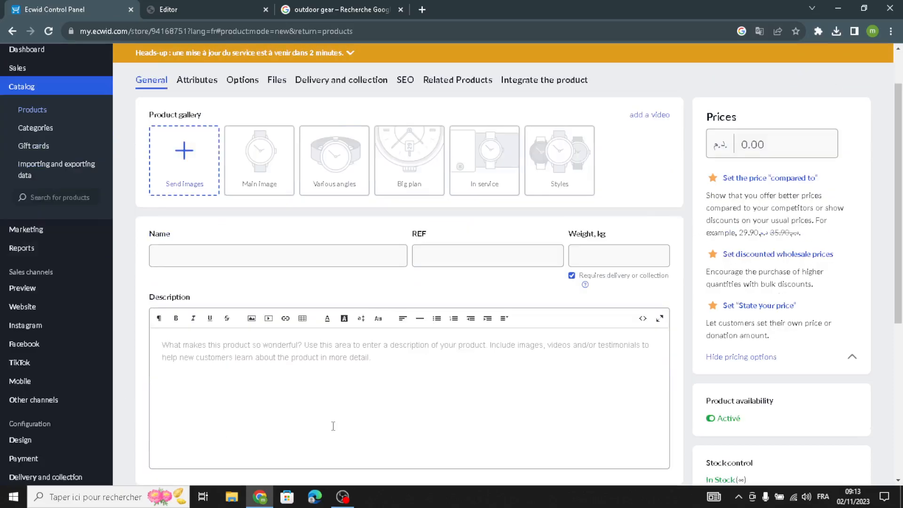
pyautogui.scroll(-1, 333, 427)
pyautogui.scroll(2, 342, 313)
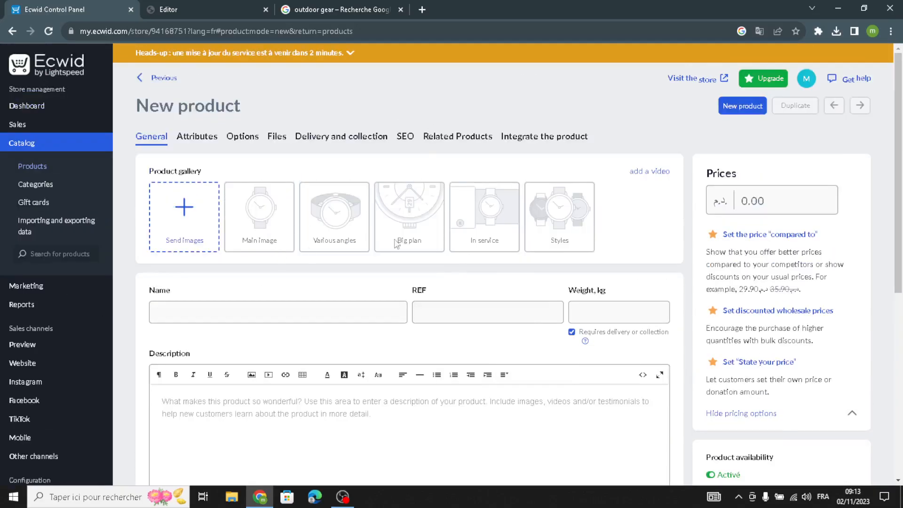
# Switch back to the site editor and examine the Store section's background, title, product name, image and price design options.
pyautogui.click(197, 3)
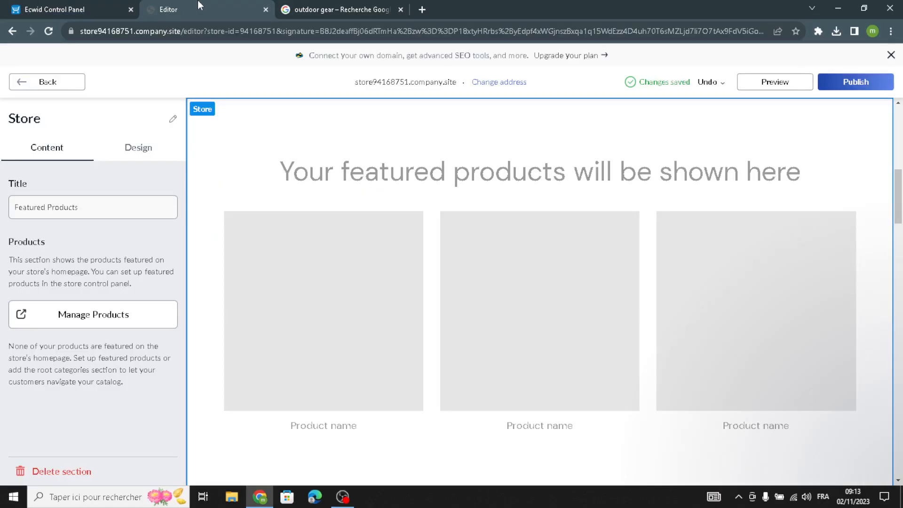
pyautogui.click(147, 152)
pyautogui.click(47, 191)
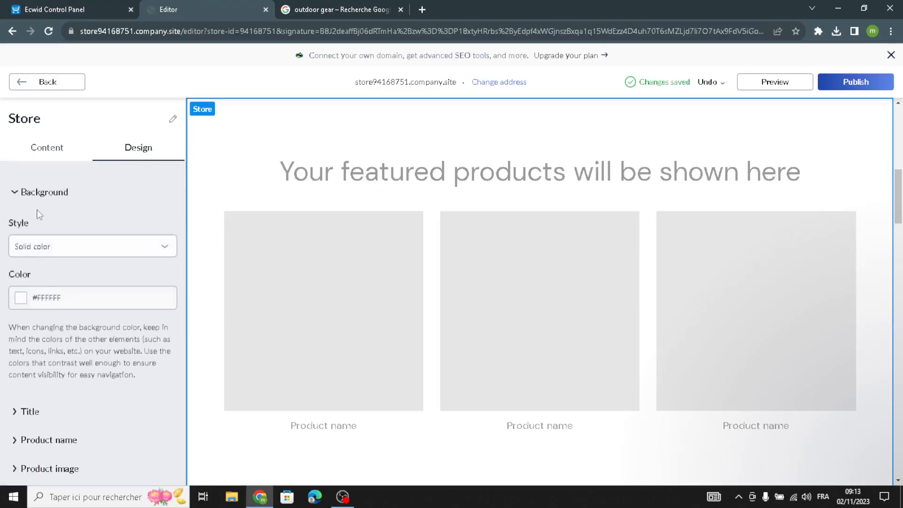
pyautogui.scroll(-2, 28, 283)
pyautogui.click(25, 309)
pyautogui.scroll(-2, 26, 330)
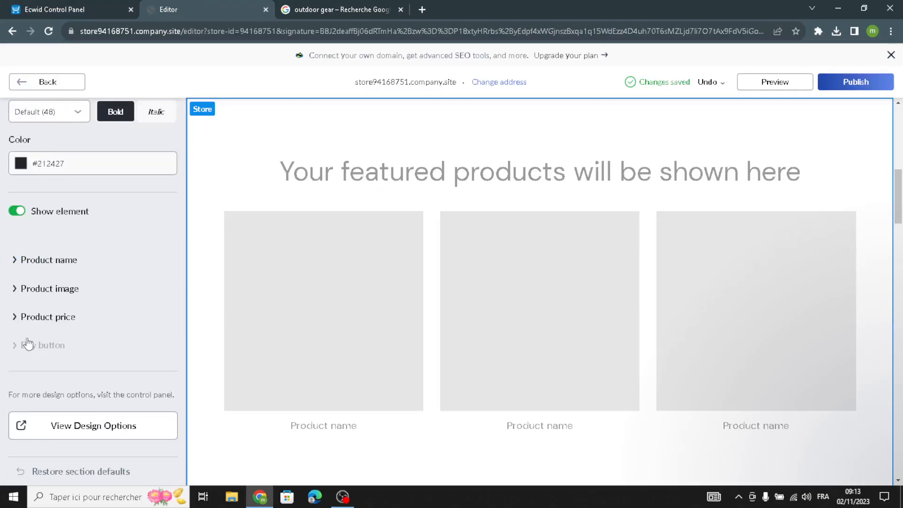
pyautogui.click(41, 268)
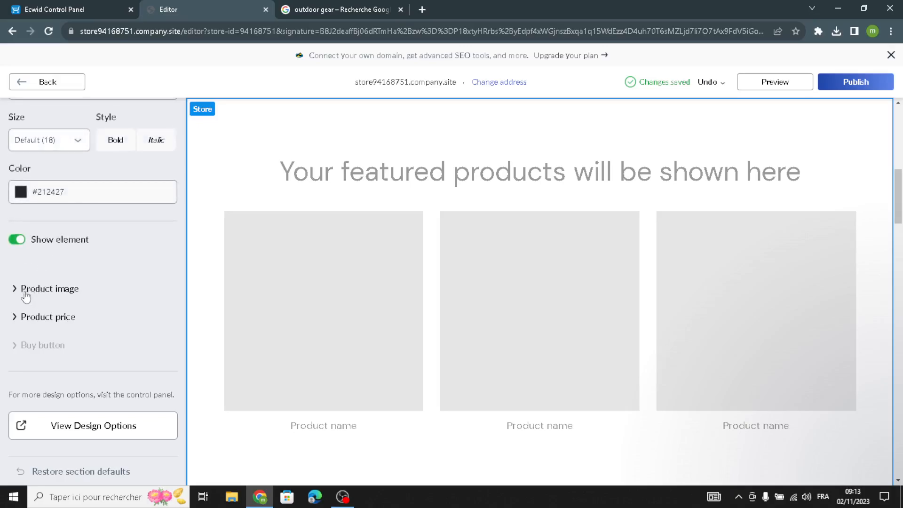
pyautogui.click(23, 291)
pyautogui.click(28, 316)
pyautogui.scroll(3, 52, 221)
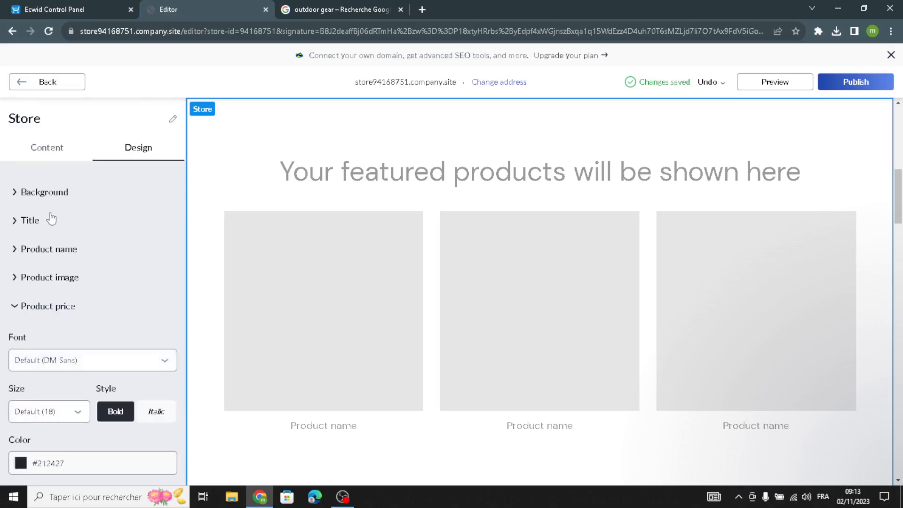
pyautogui.scroll(-3, 115, 282)
pyautogui.scroll(3, 113, 292)
# Open the About Us section and review its title, subtitle and description content.
pyautogui.click(61, 87)
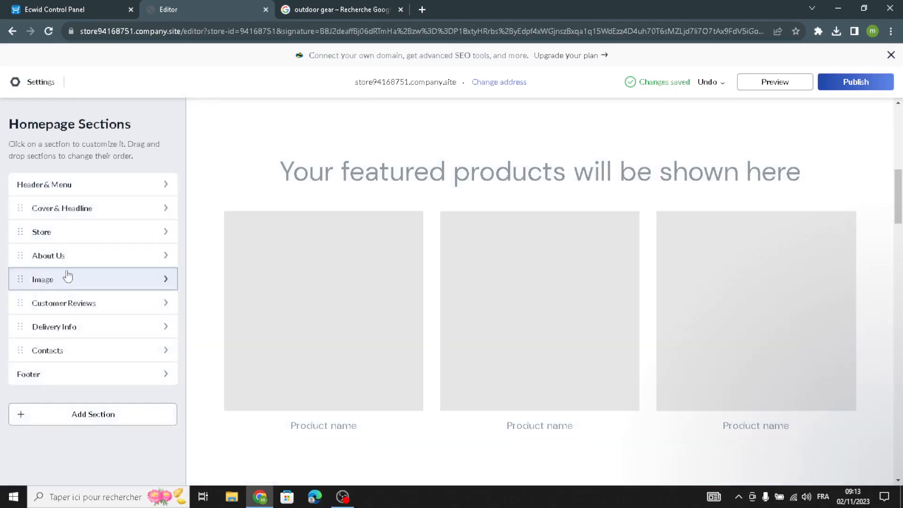
pyautogui.click(75, 255)
pyautogui.click(78, 279)
pyautogui.click(69, 210)
pyautogui.click(27, 284)
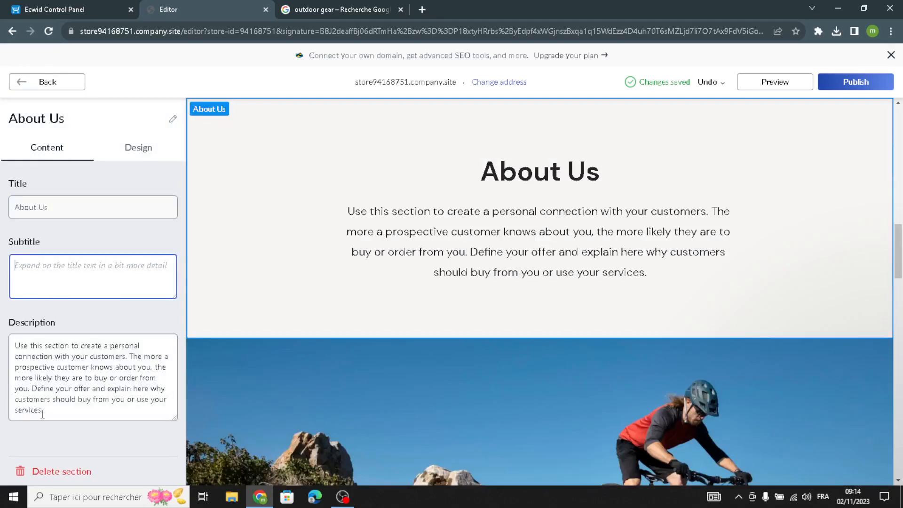
pyautogui.moveTo(56, 415); pyautogui.dragTo(17, 317)
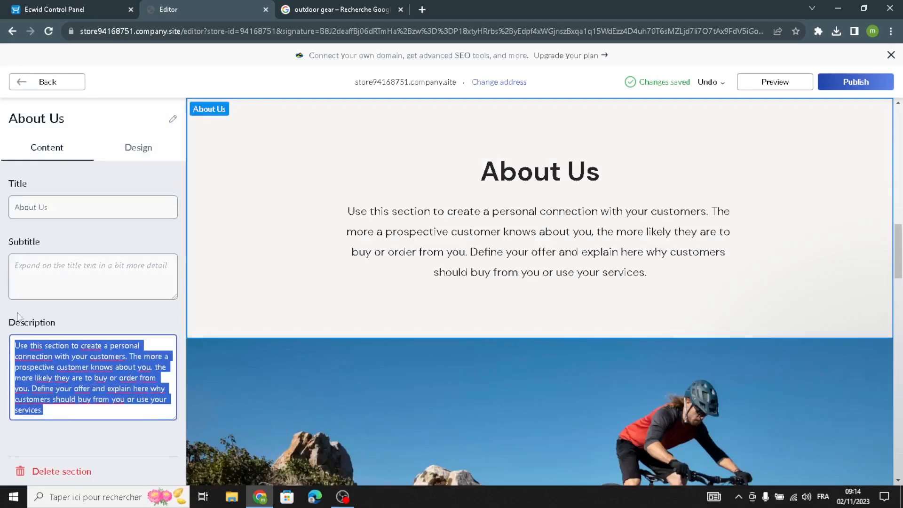
pyautogui.click(78, 457)
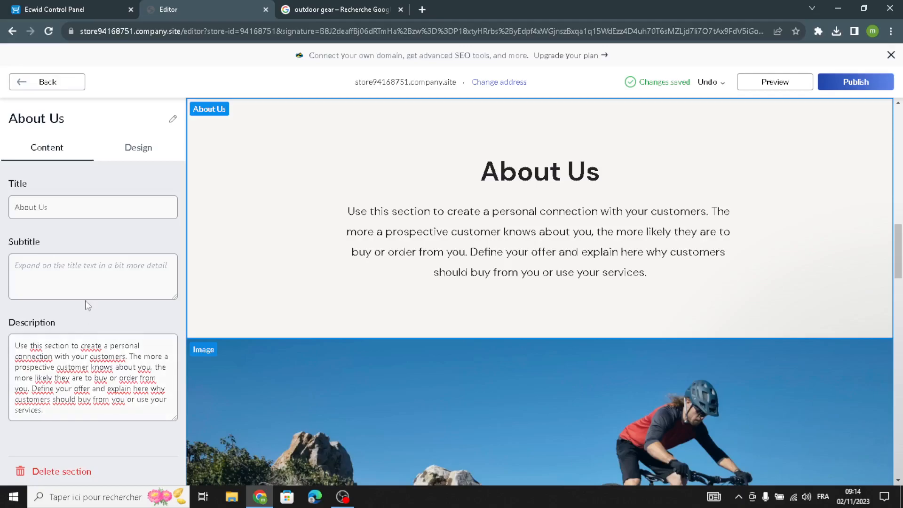
pyautogui.moveTo(73, 418); pyautogui.dragTo(10, 285)
pyautogui.click(84, 321)
# Try the alternative layouts for the About Us section and go back to the centred layout.
pyautogui.click(120, 145)
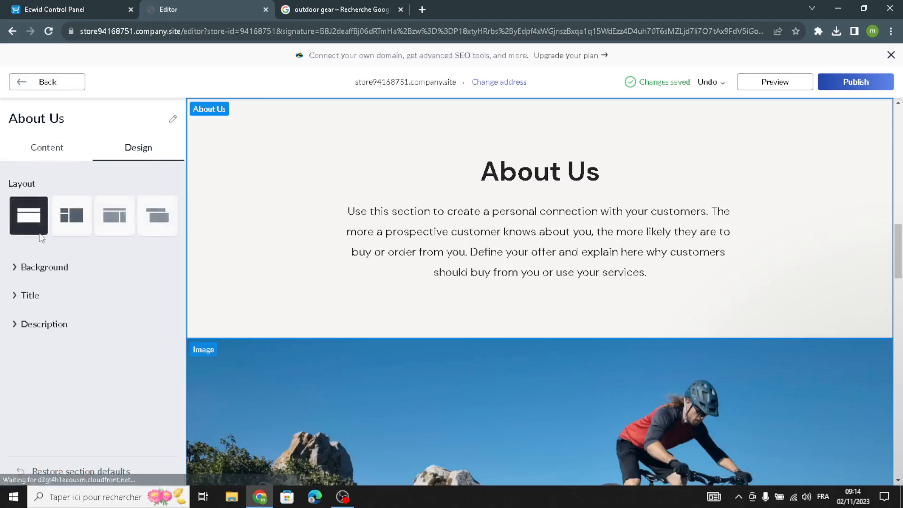
pyautogui.click(71, 216)
pyautogui.click(128, 218)
pyautogui.click(146, 219)
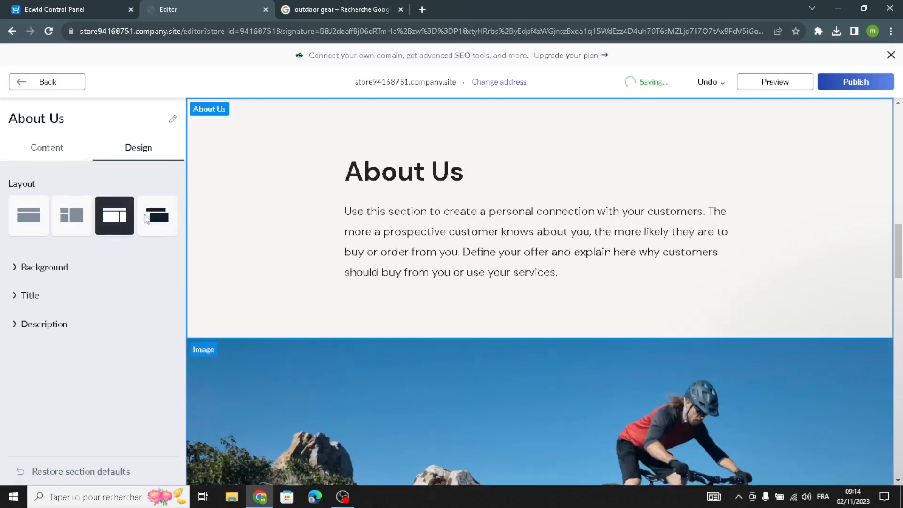
pyautogui.click(30, 221)
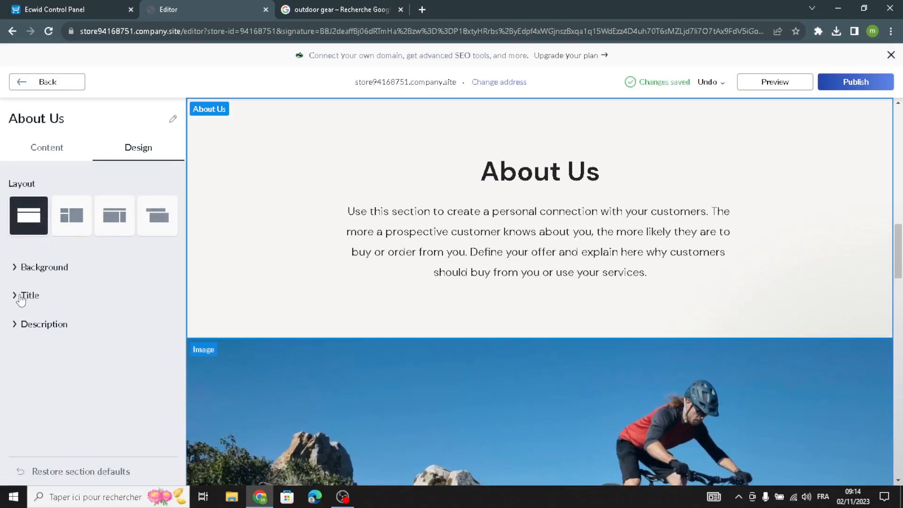
# Set the About Us section's solid background colour to the blue-grey preset #9AAAB8.
pyautogui.click(33, 269)
pyautogui.click(21, 375)
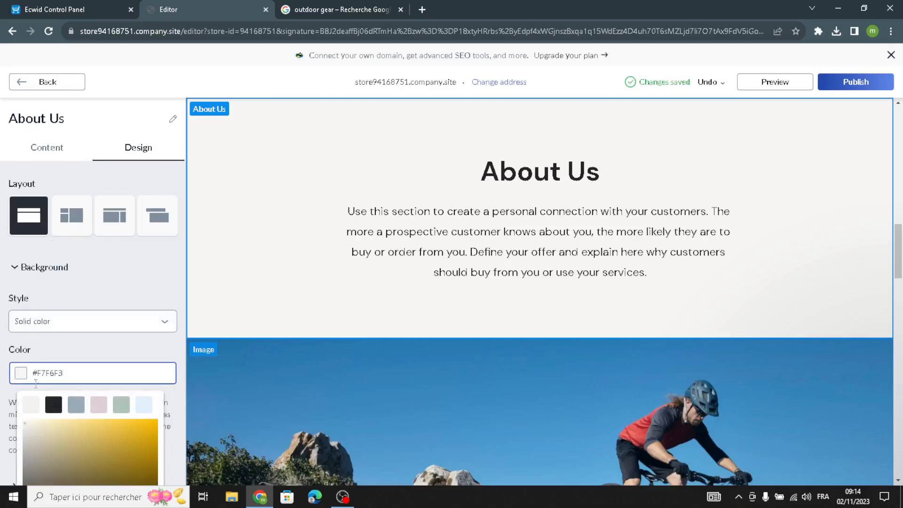
pyautogui.click(76, 409)
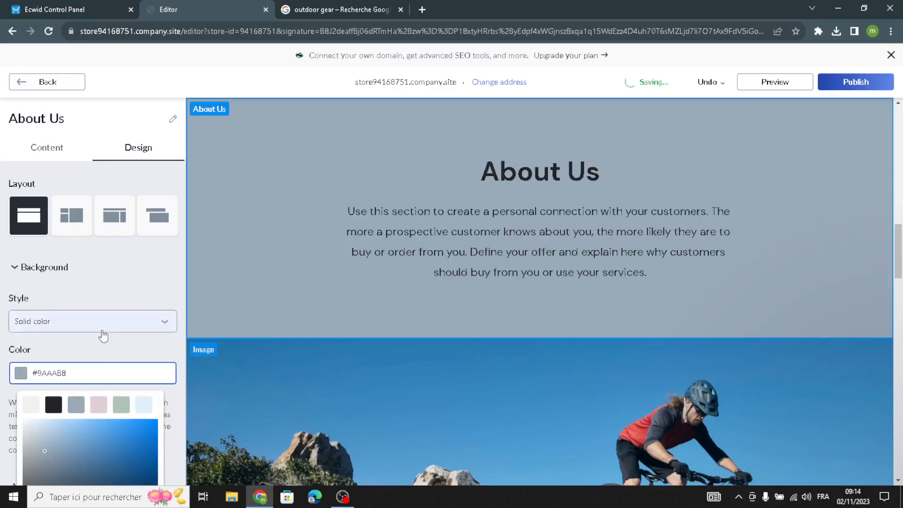
pyautogui.click(86, 358)
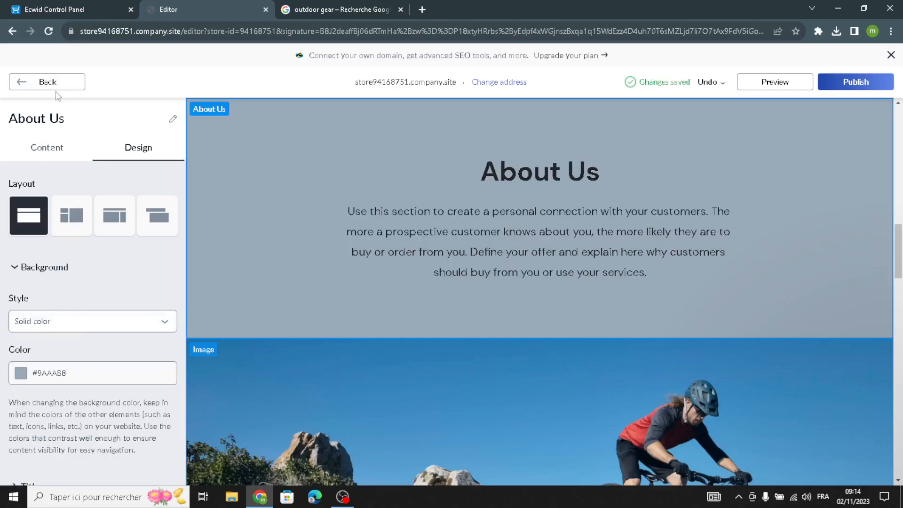
# Open the Image section and review its tagline, title, description, image and action link content.
pyautogui.click(55, 90)
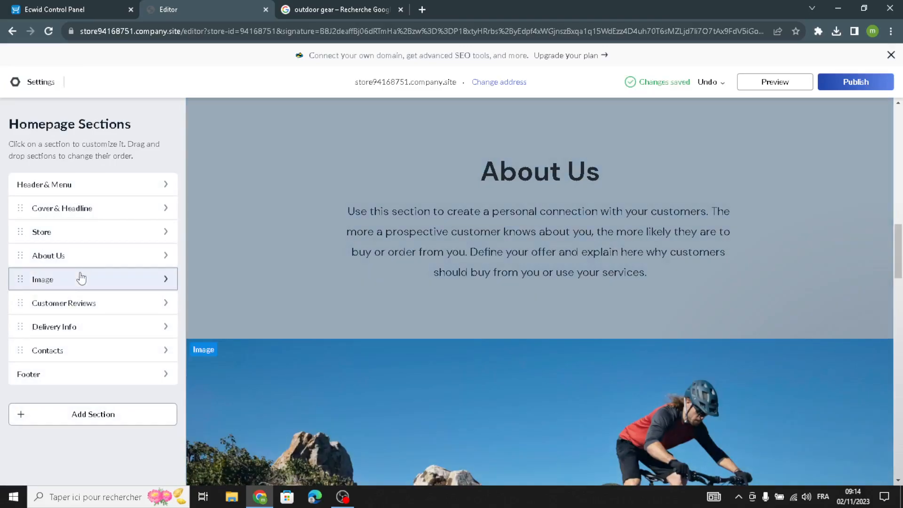
pyautogui.click(81, 278)
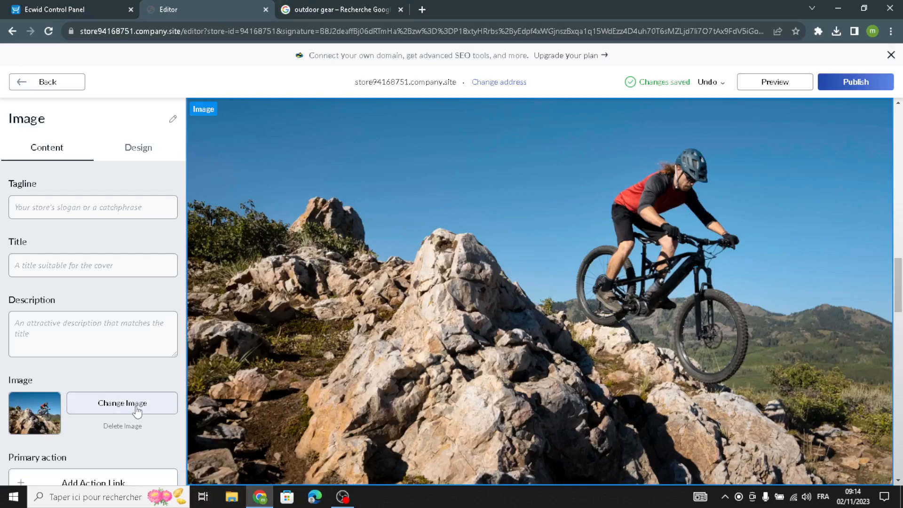
pyautogui.click(39, 340)
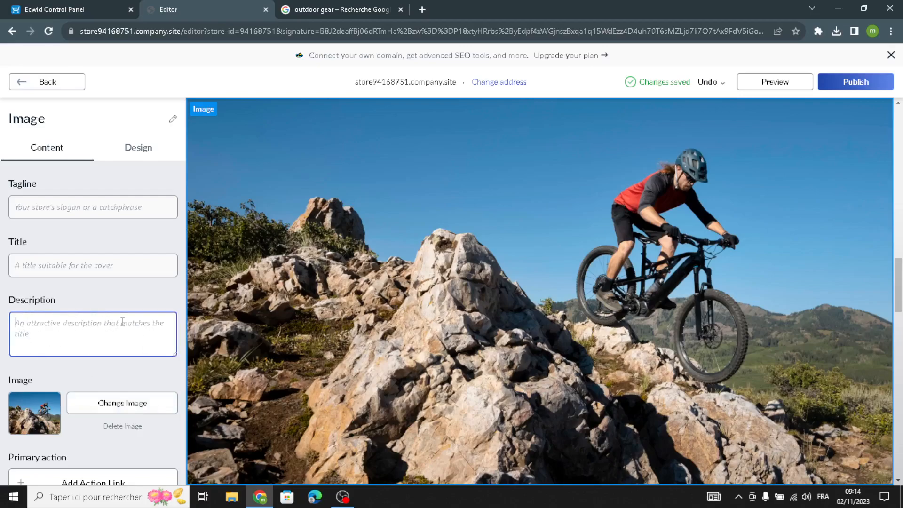
pyautogui.click(129, 269)
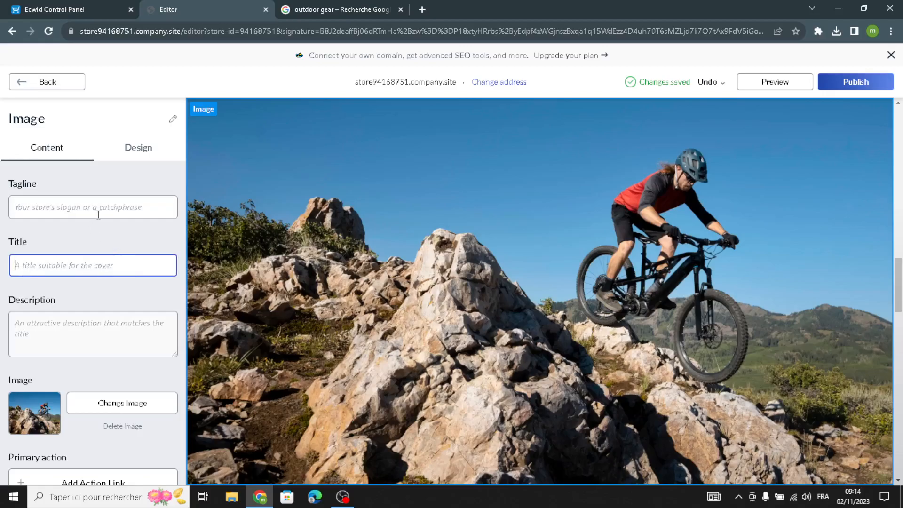
pyautogui.scroll(-3, 643, 413)
pyautogui.scroll(6, 642, 413)
pyautogui.scroll(-3, 643, 413)
pyautogui.click(137, 344)
# Change the Image section's layout to the one with text beside a framed image on the right.
pyautogui.click(132, 146)
pyautogui.click(71, 215)
pyautogui.click(151, 217)
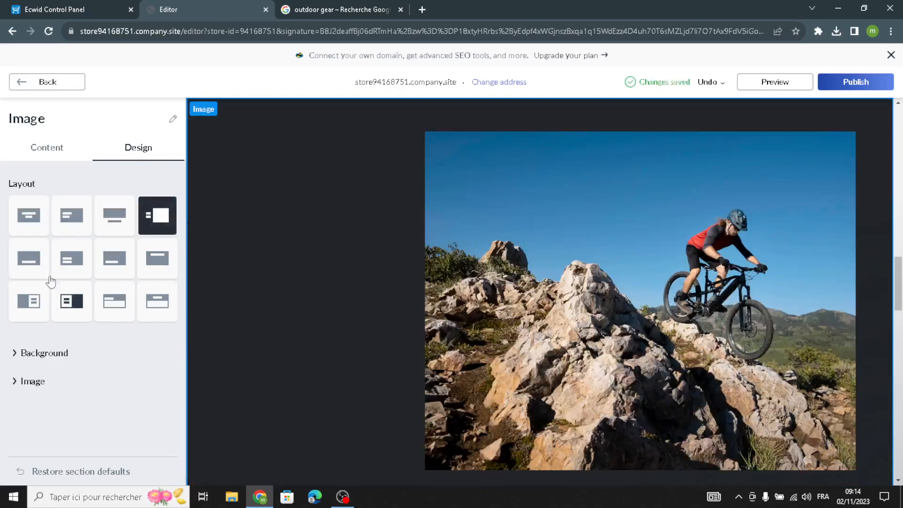
pyautogui.click(41, 90)
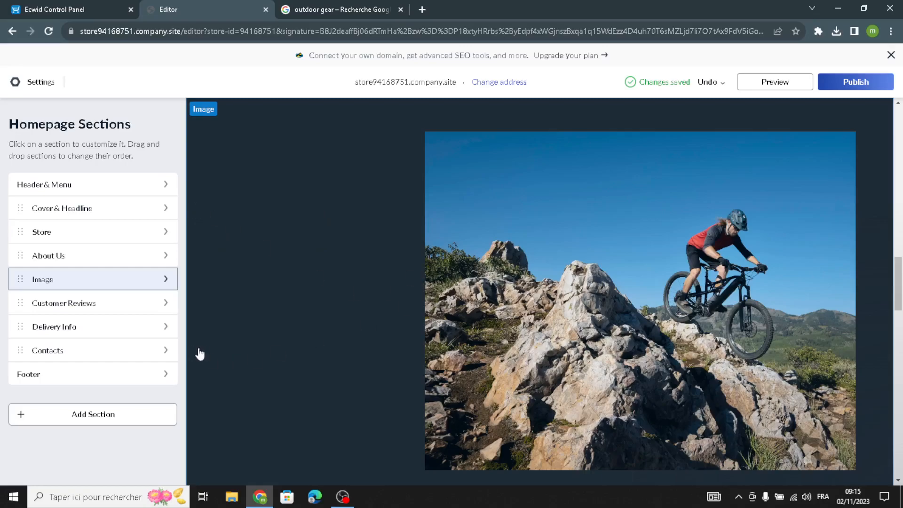
# Give the Customer Reviews section the title "Customer review".
pyautogui.click(83, 310)
pyautogui.click(35, 207)
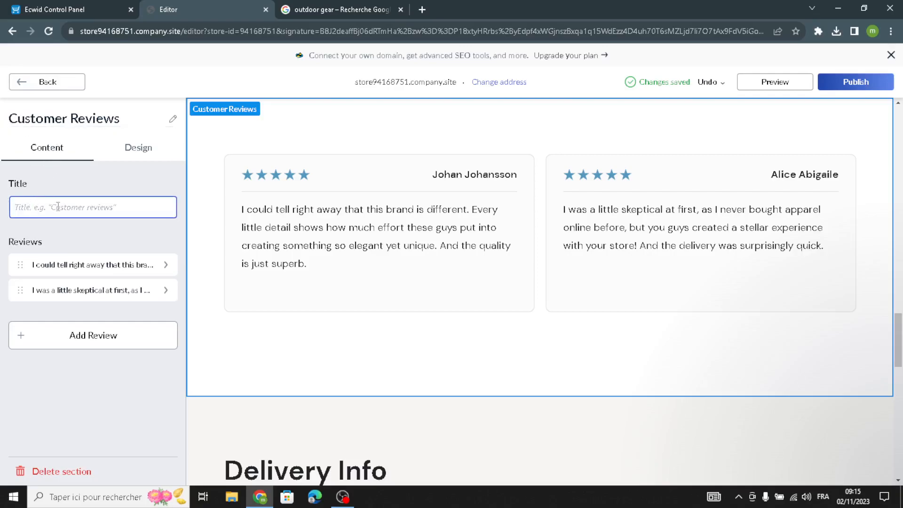
pyautogui.write('C')
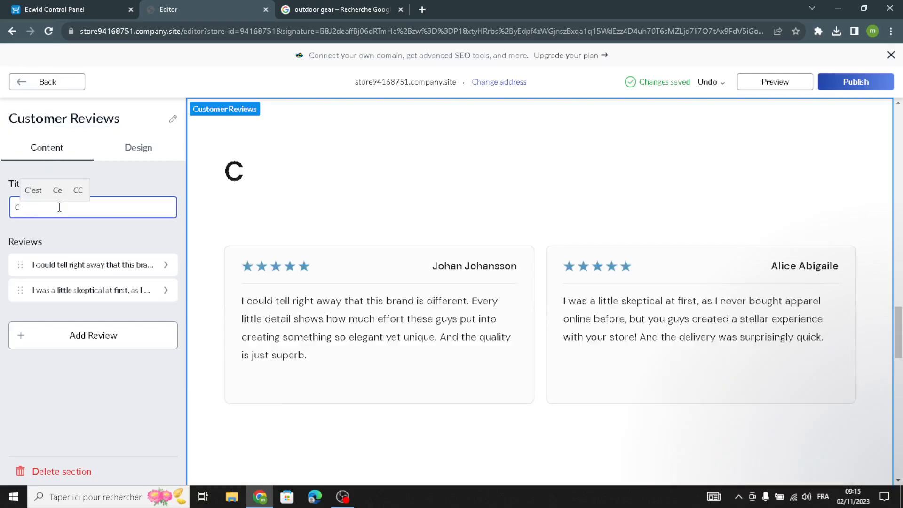
pyautogui.write('ust')
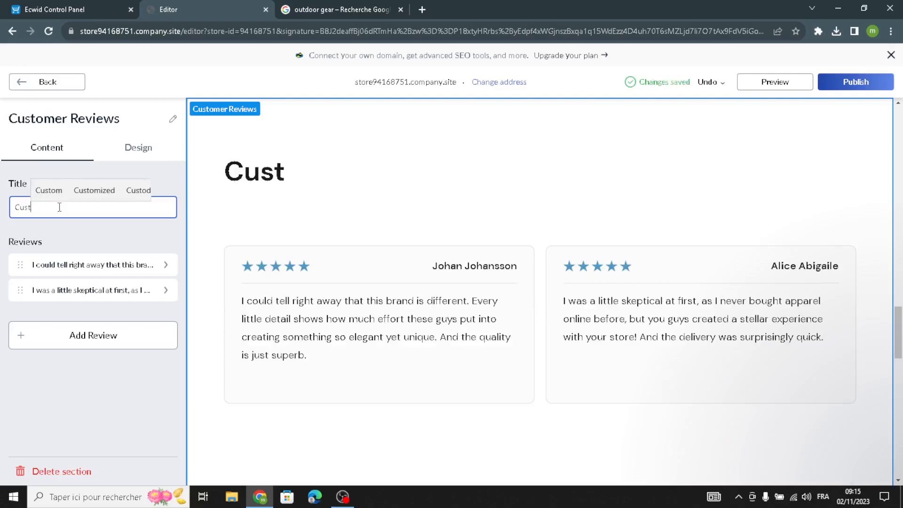
pyautogui.write('omer review')
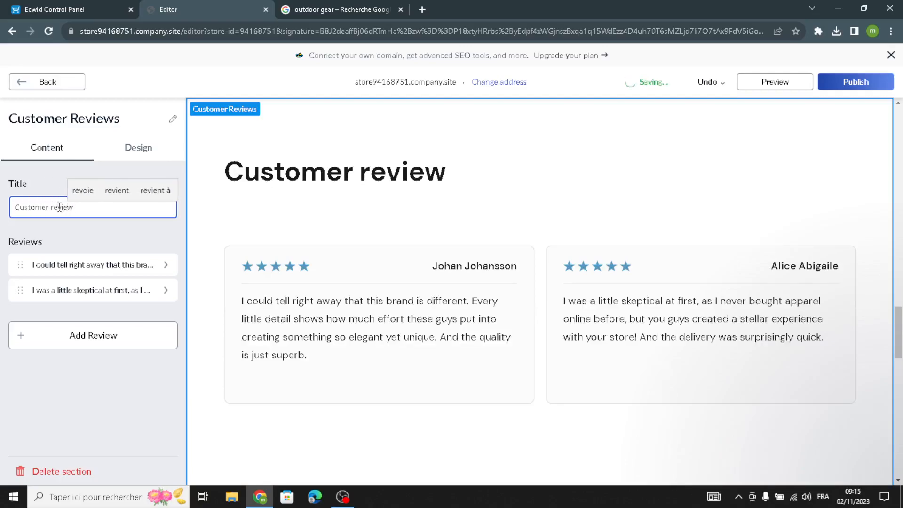
# Add another review to the Customer Reviews section, keeping its sample text, author and five-star rating.
pyautogui.click(58, 346)
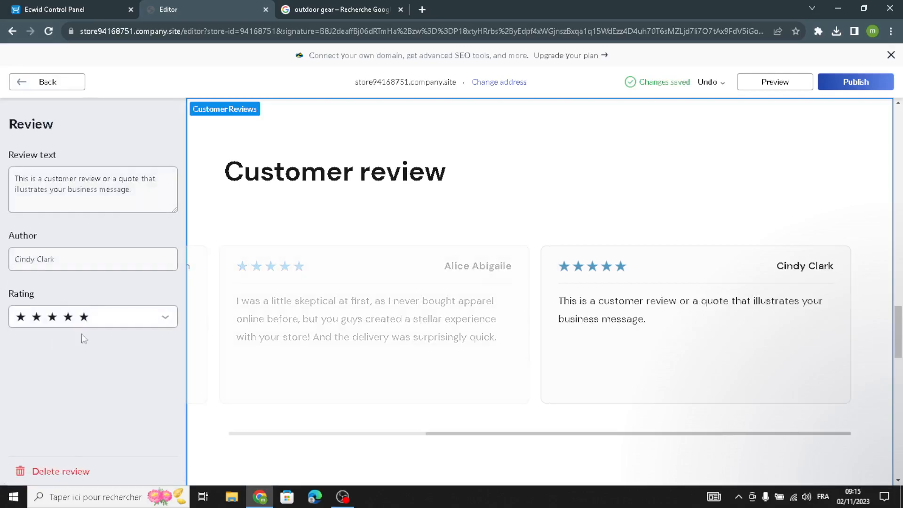
pyautogui.click(132, 189)
pyautogui.hotkey('ctrl', 'a')
pyautogui.click(79, 261)
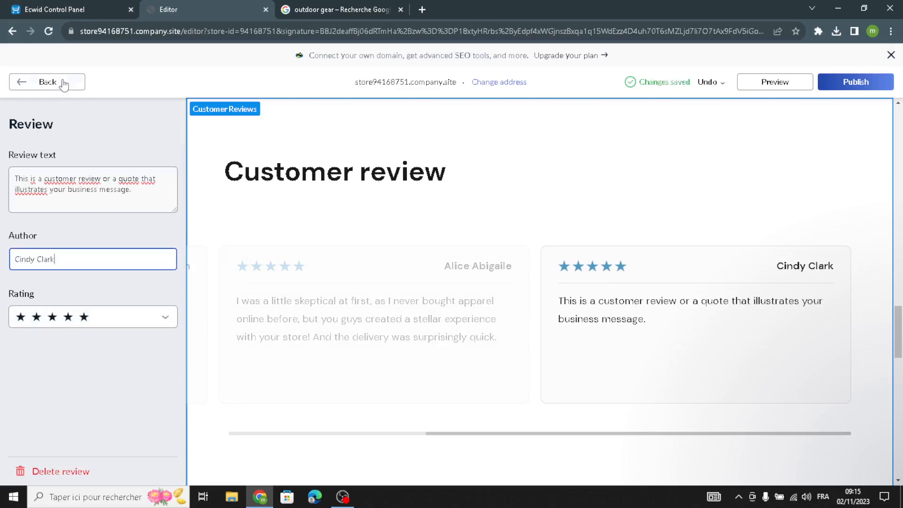
pyautogui.click(65, 84)
# Try several Customer Reviews layouts and apply the three-column grid of square review and photo tiles.
pyautogui.click(137, 153)
pyautogui.click(72, 258)
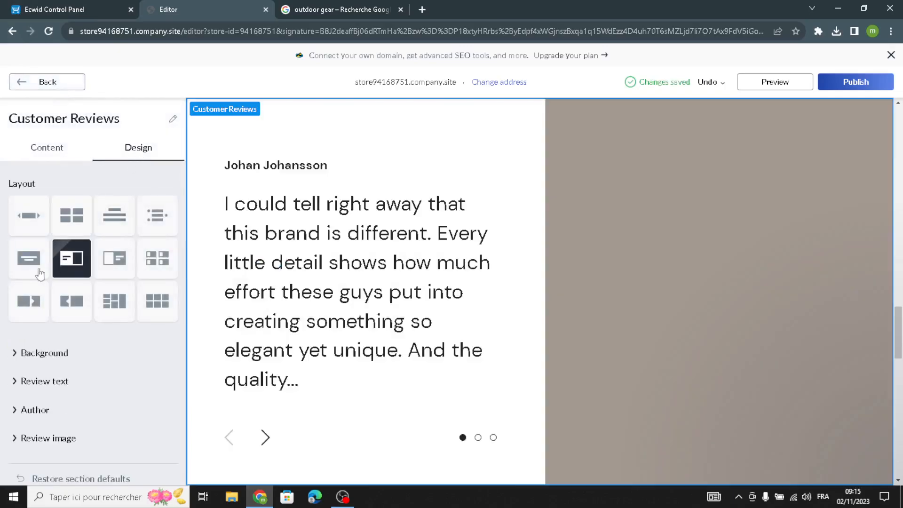
pyautogui.click(71, 216)
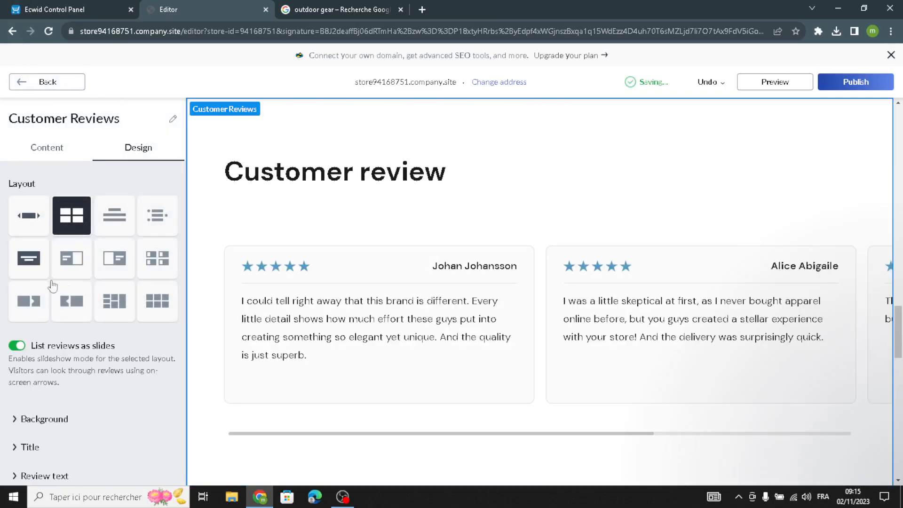
pyautogui.click(115, 258)
pyautogui.click(115, 301)
pyautogui.click(71, 302)
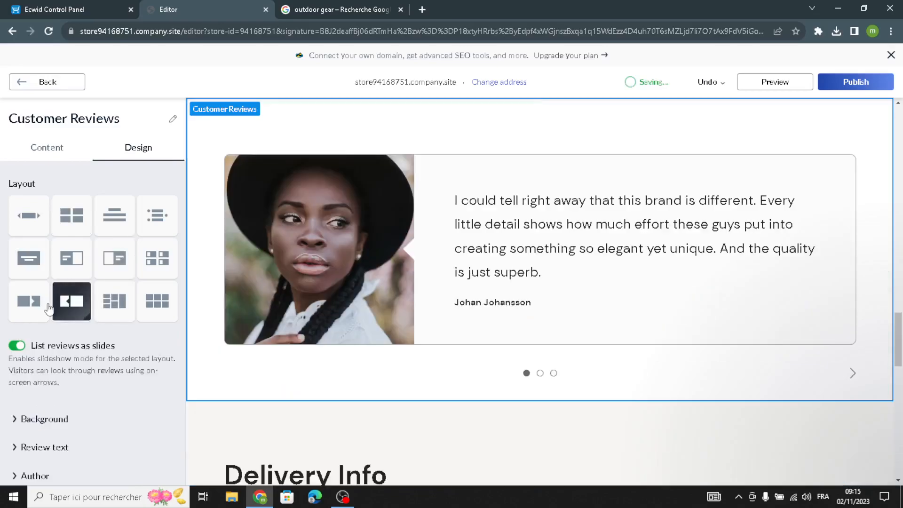
pyautogui.click(26, 311)
pyautogui.click(157, 301)
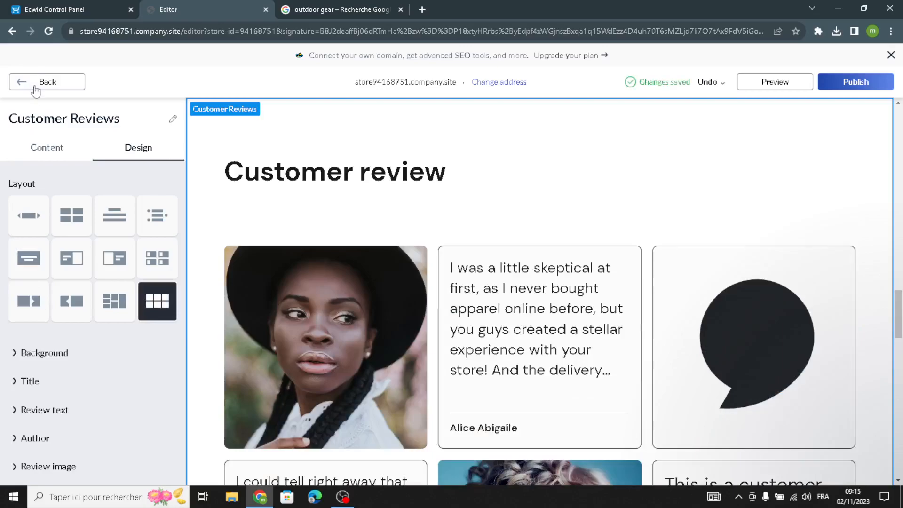
pyautogui.click(33, 82)
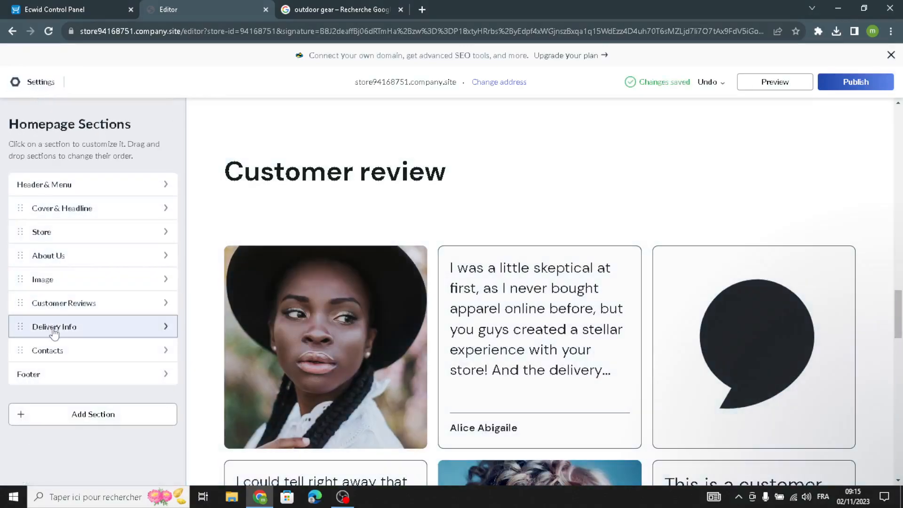
# Open the Delivery Info section and review its title, subtitle and description text.
pyautogui.click(54, 329)
pyautogui.moveTo(91, 294); pyautogui.dragTo(4, 233)
pyautogui.scroll(-3, 73, 352)
pyautogui.scroll(-2, 91, 396)
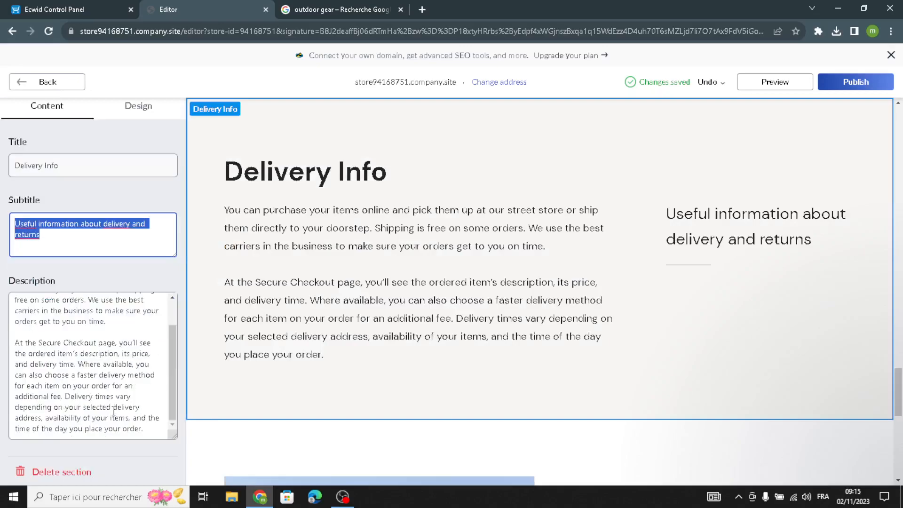
pyautogui.moveTo(162, 433); pyautogui.dragTo(2, 258)
pyautogui.scroll(-2, 77, 371)
pyautogui.scroll(2, 89, 404)
pyautogui.click(120, 290)
pyautogui.scroll(-1, 97, 302)
pyautogui.scroll(3, 95, 297)
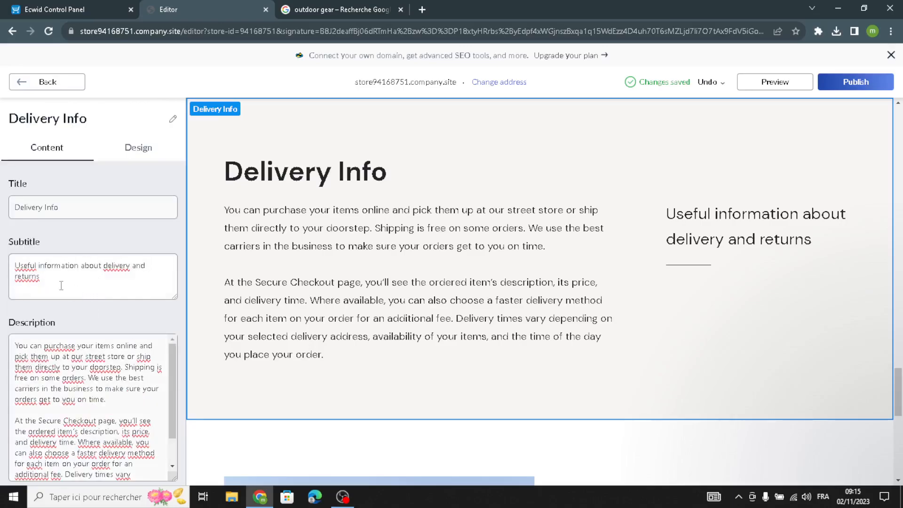
pyautogui.moveTo(63, 287); pyautogui.dragTo(2, 226)
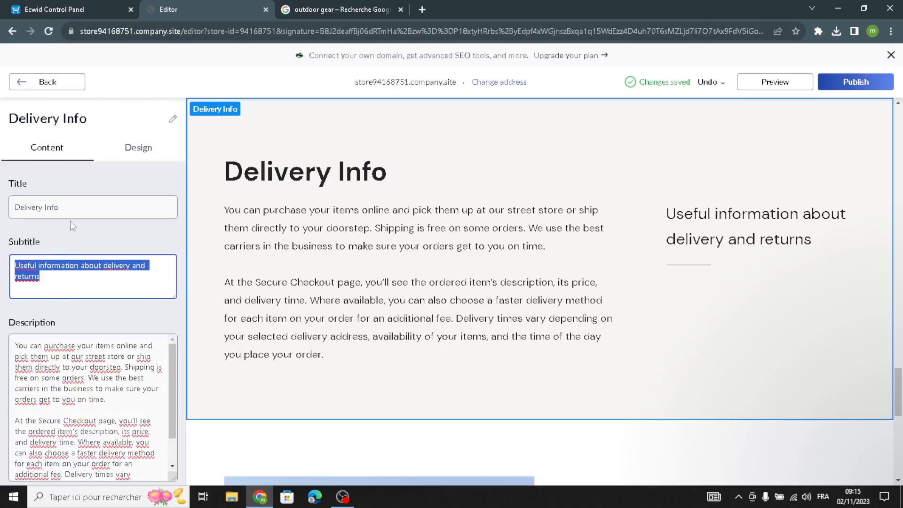
pyautogui.moveTo(64, 207); pyautogui.dragTo(1, 207)
# Try the Delivery Info layouts and apply the one with title and subtitle to the left of the description.
pyautogui.click(133, 147)
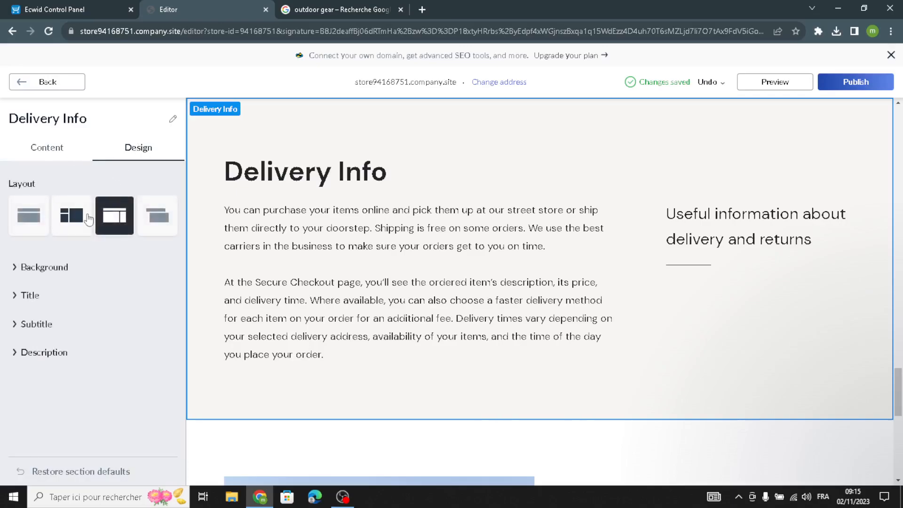
pyautogui.click(72, 216)
pyautogui.click(29, 215)
pyautogui.click(116, 220)
pyautogui.click(161, 222)
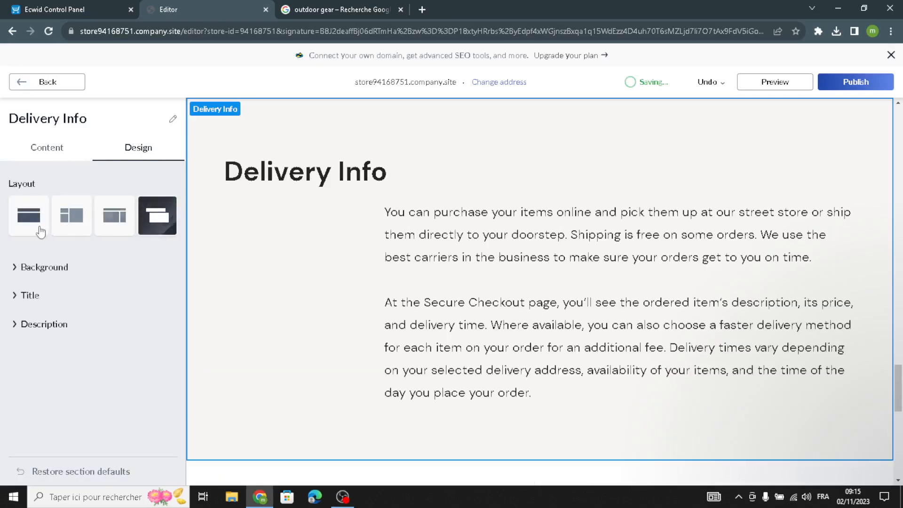
pyautogui.click(29, 227)
pyautogui.click(66, 216)
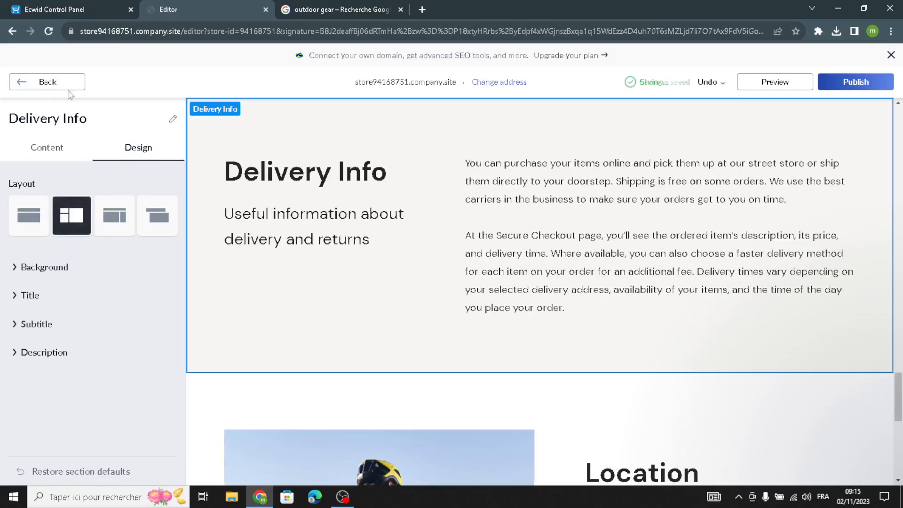
pyautogui.click(47, 82)
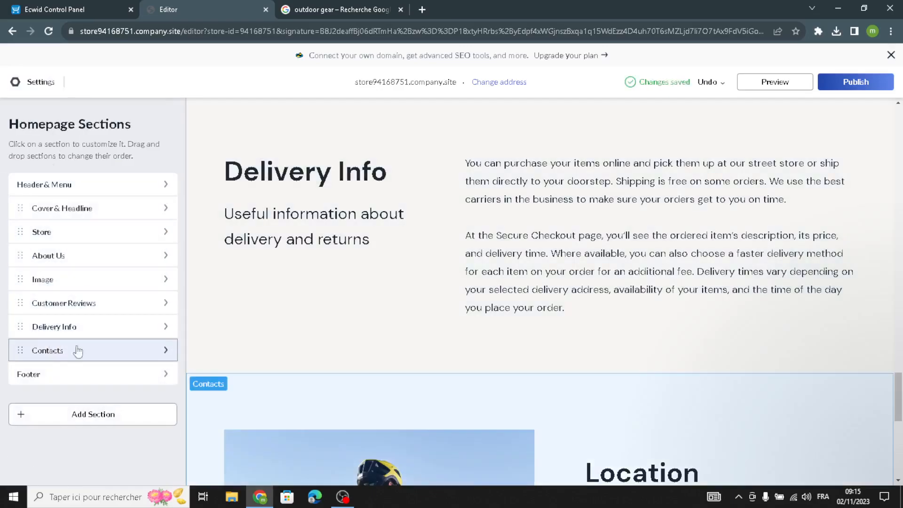
# Open the Contacts section and examine its content fields, including the address and Google Maps settings.
pyautogui.click(72, 353)
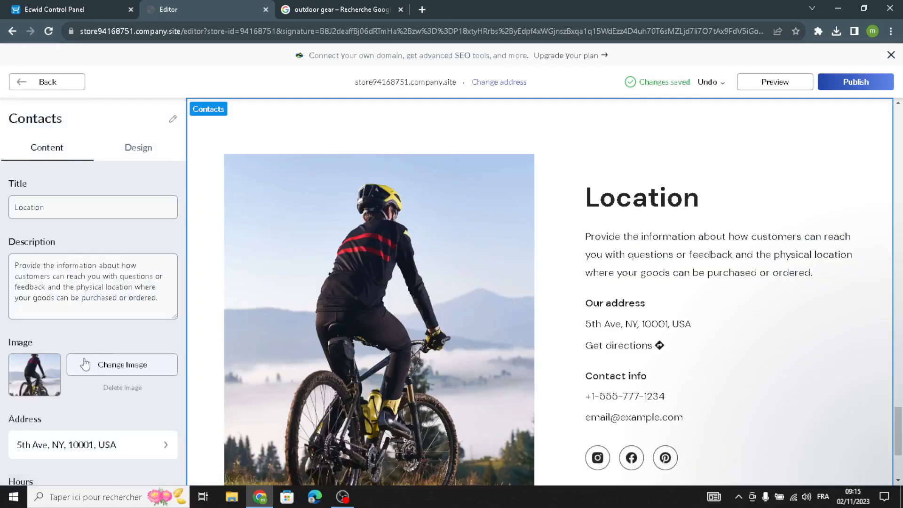
pyautogui.scroll(-3, 89, 362)
pyautogui.scroll(2, 87, 362)
pyautogui.scroll(-1, 89, 330)
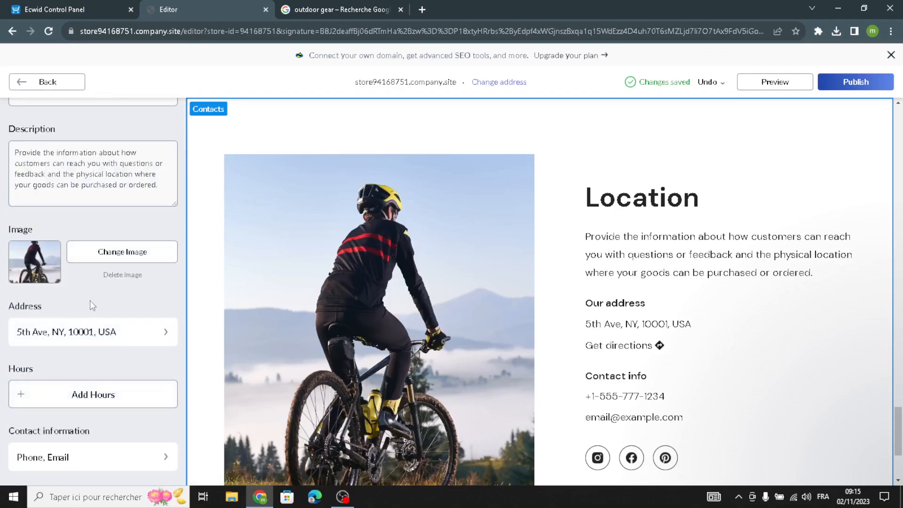
pyautogui.click(91, 331)
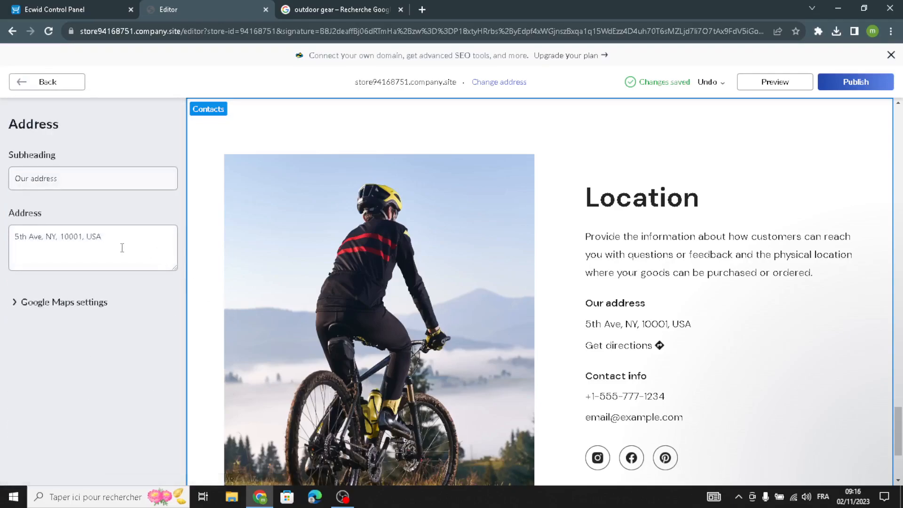
pyautogui.moveTo(123, 248); pyautogui.dragTo(3, 236)
pyautogui.click(45, 304)
pyautogui.click(24, 375)
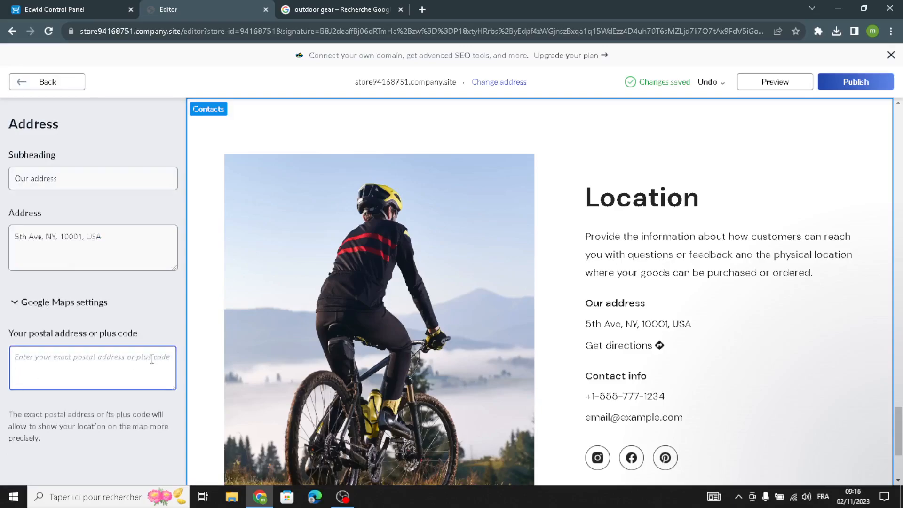
pyautogui.click(32, 81)
# Add hours to the Contacts section with the subheading "Open hours".
pyautogui.scroll(-3, 78, 352)
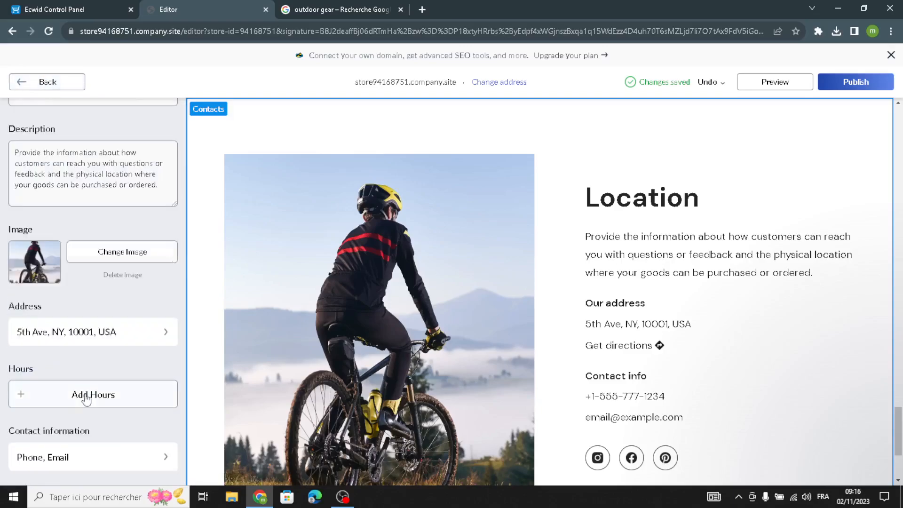
pyautogui.click(83, 346)
pyautogui.click(65, 176)
pyautogui.write('Op')
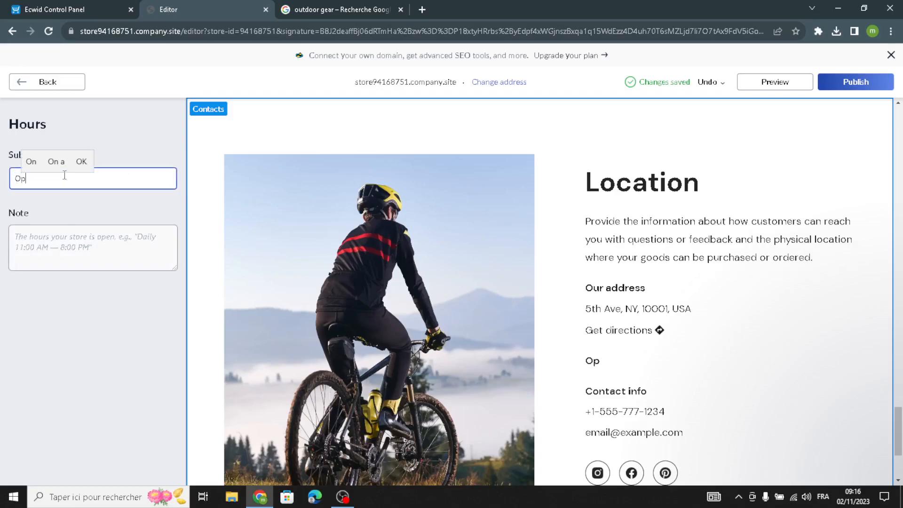
pyautogui.write('en hours')
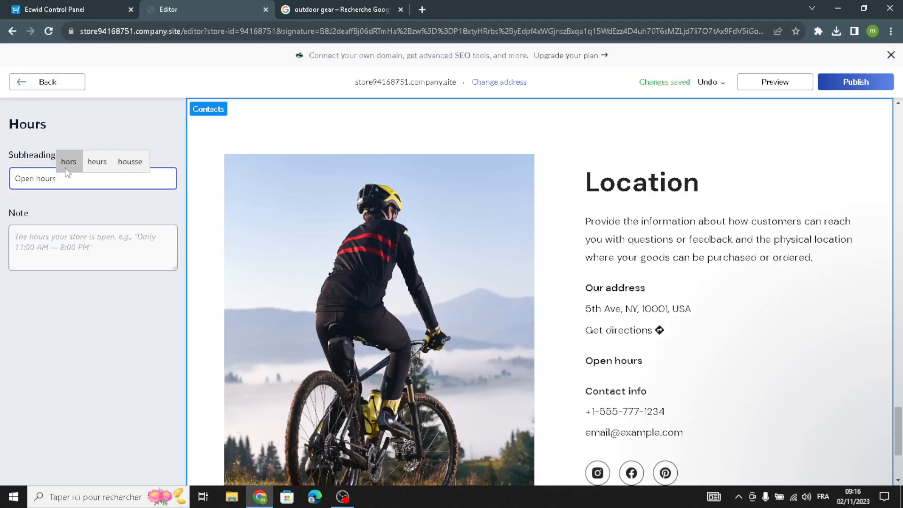
pyautogui.click(28, 82)
# Check the remaining Contacts fields and switch the section's layout to the contact card at the left over a full-width map.
pyautogui.scroll(-4, 41, 404)
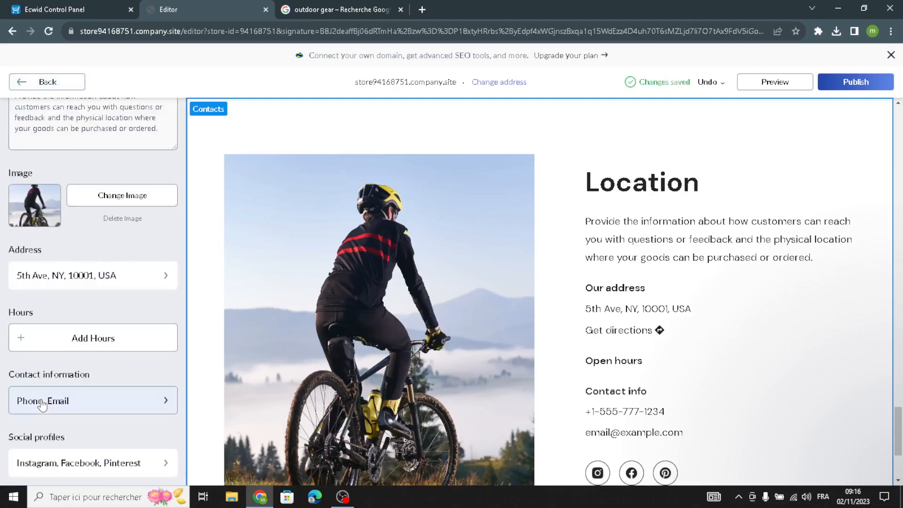
pyautogui.scroll(-2, 43, 404)
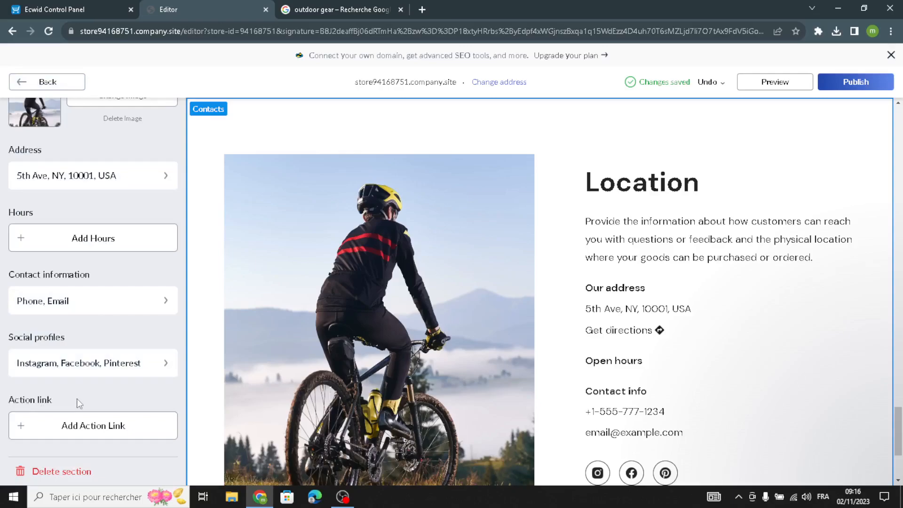
pyautogui.scroll(6, 89, 393)
pyautogui.click(141, 149)
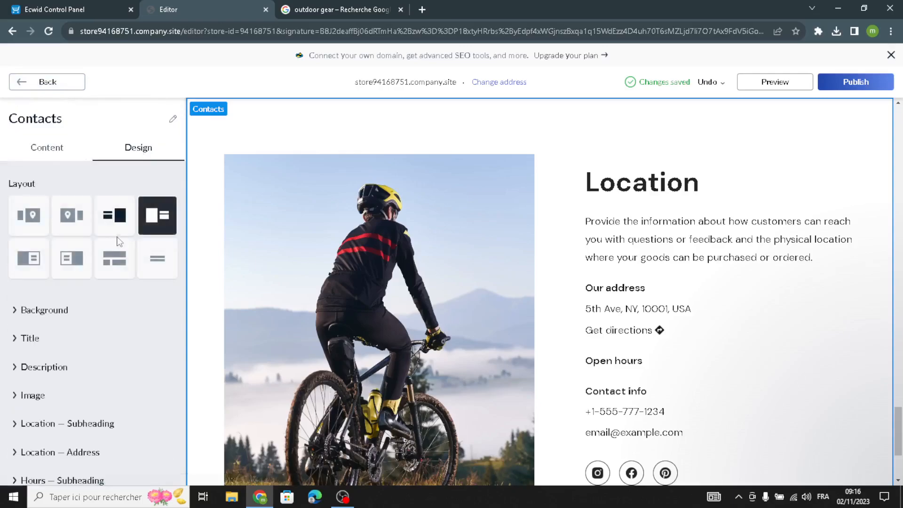
pyautogui.click(86, 264)
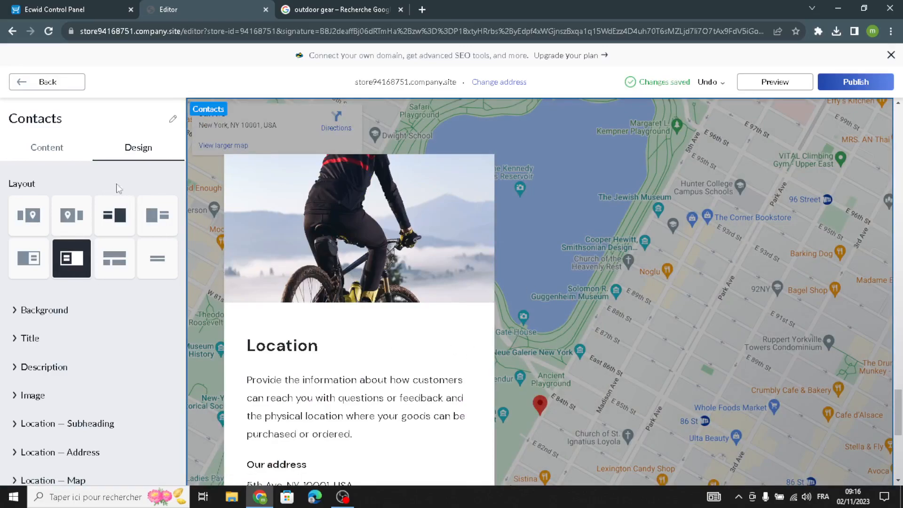
# Leave the Contacts section and set the Footer section's copyright text to "Summit Gear Co.".
pyautogui.scroll(-3, 109, 363)
pyautogui.scroll(3, 111, 325)
pyautogui.click(47, 83)
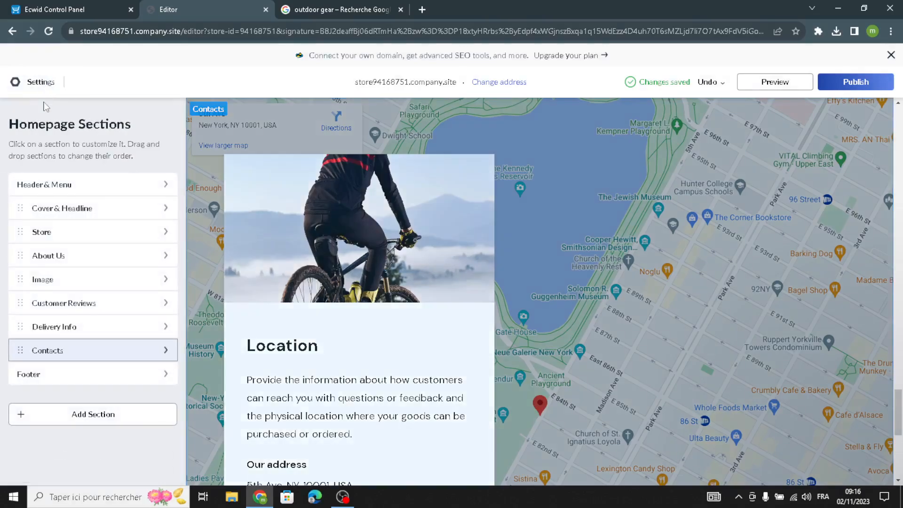
pyautogui.click(35, 376)
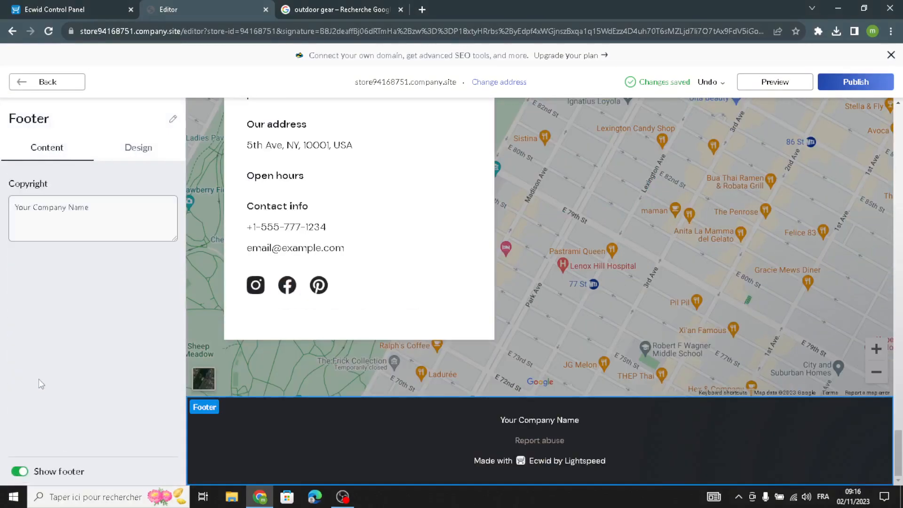
pyautogui.moveTo(86, 224); pyautogui.dragTo(2, 211)
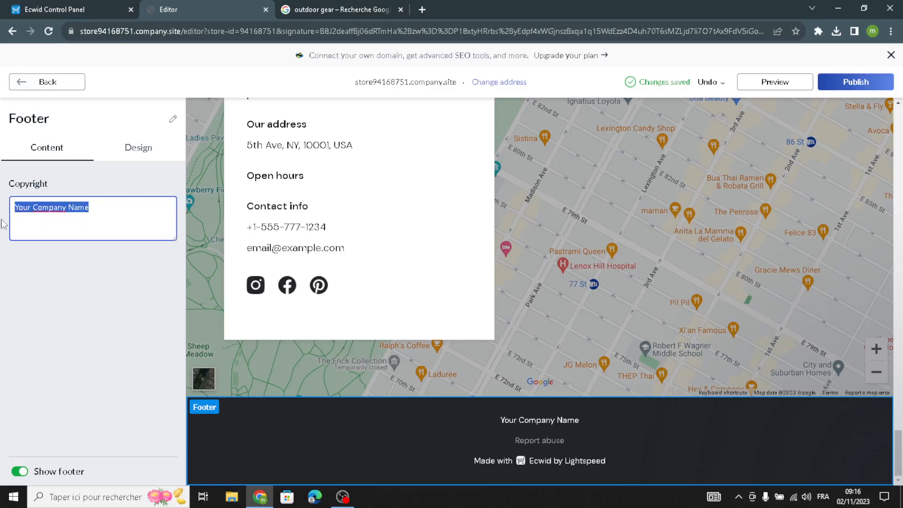
pyautogui.write('Summit Gear Co.')
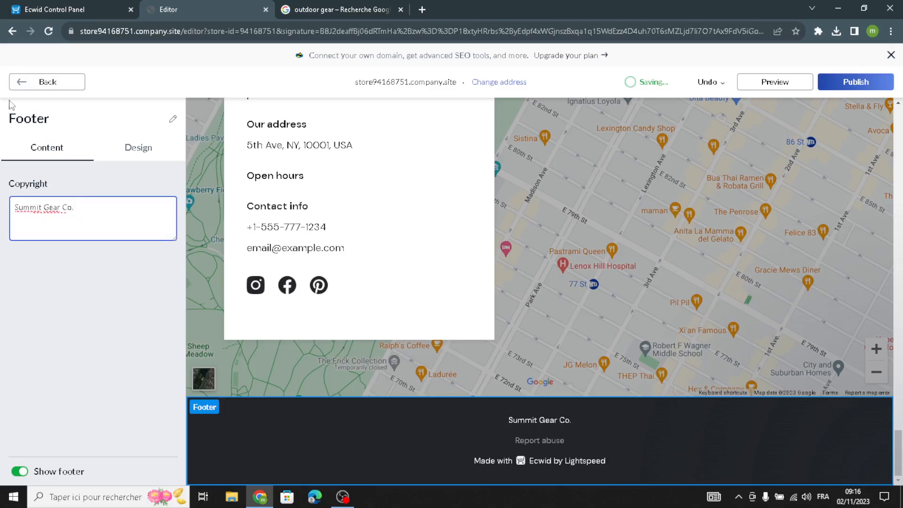
pyautogui.click(45, 82)
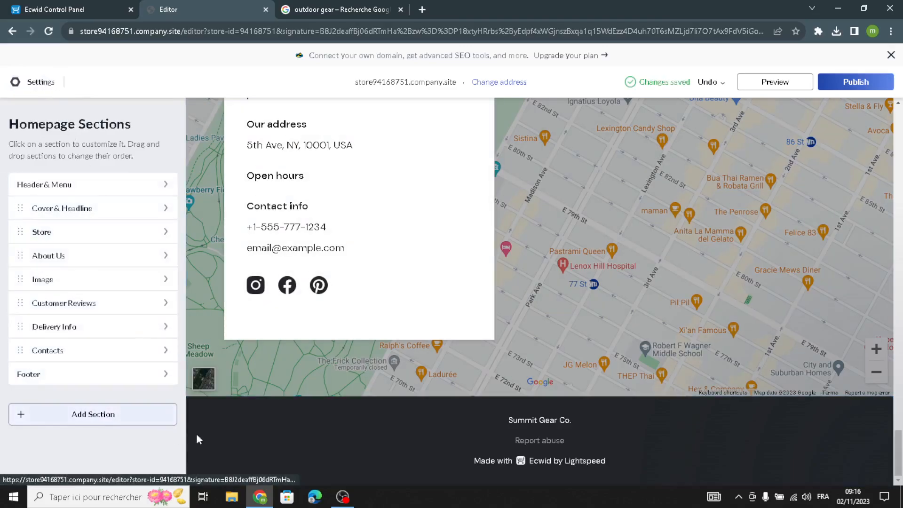
# Browse the templates for adding a section, including Announcements, Promo Sliders, Special Offers, Customer Reviews and Company Info, without adding one.
pyautogui.click(92, 414)
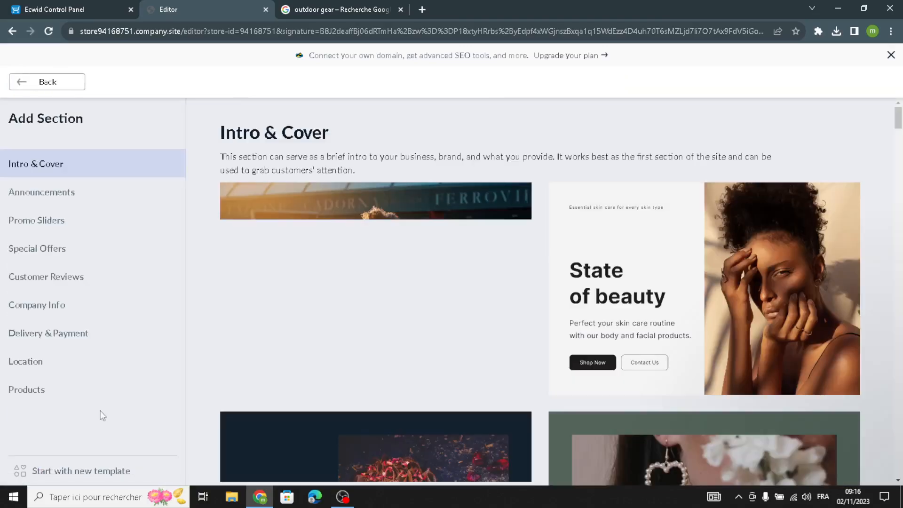
pyautogui.click(42, 192)
pyautogui.click(38, 221)
pyautogui.click(47, 277)
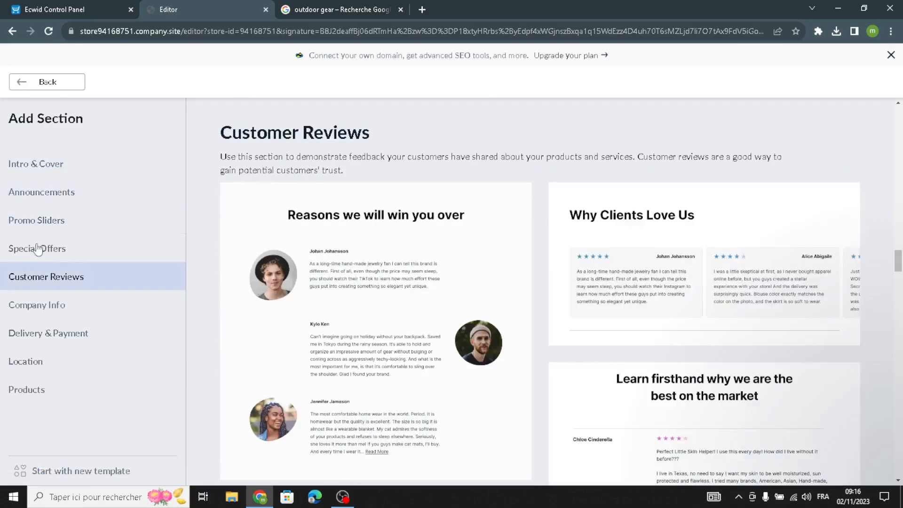
pyautogui.click(38, 249)
pyautogui.click(35, 306)
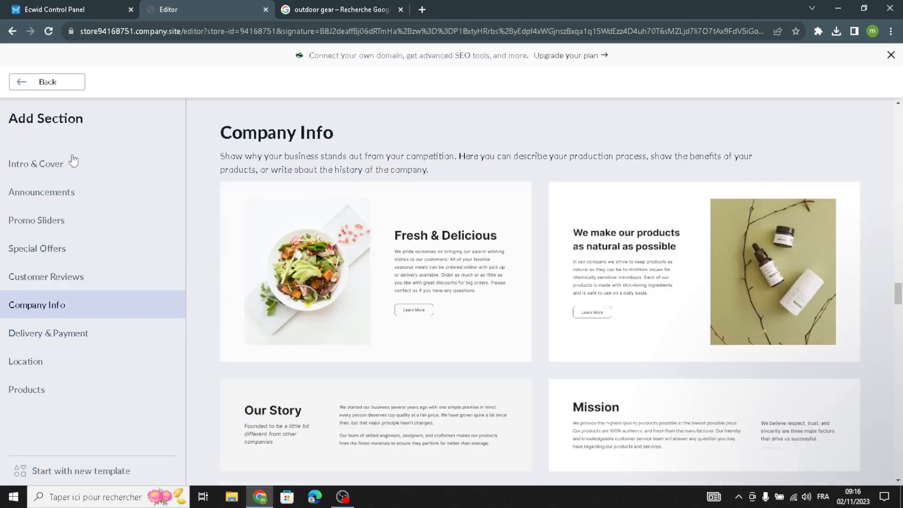
pyautogui.click(52, 84)
# Review the homepage from the header and cover down through its sections.
pyautogui.scroll(3, 409, 396)
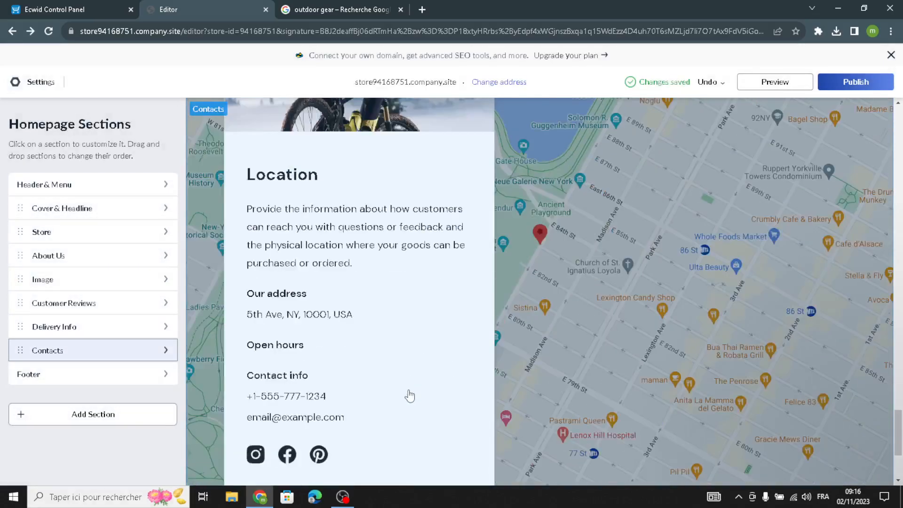
pyautogui.scroll(10, 346, 393)
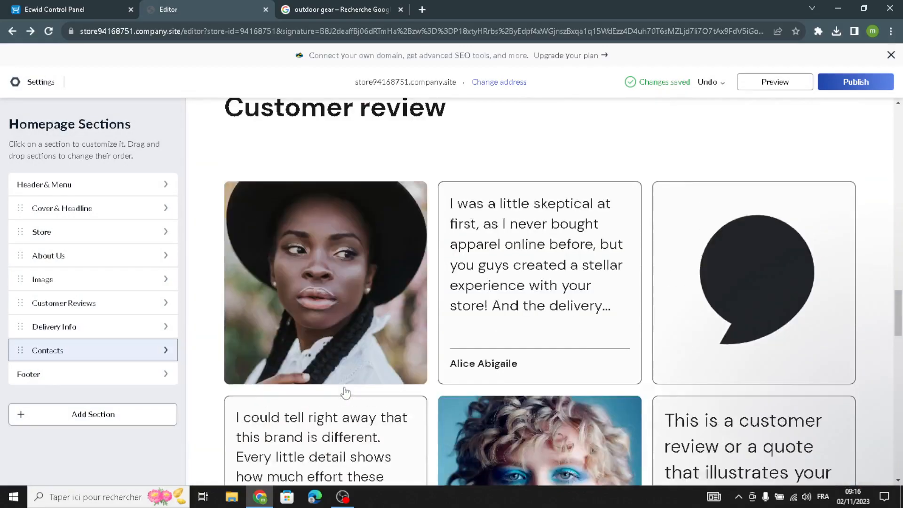
pyautogui.scroll(15, 346, 393)
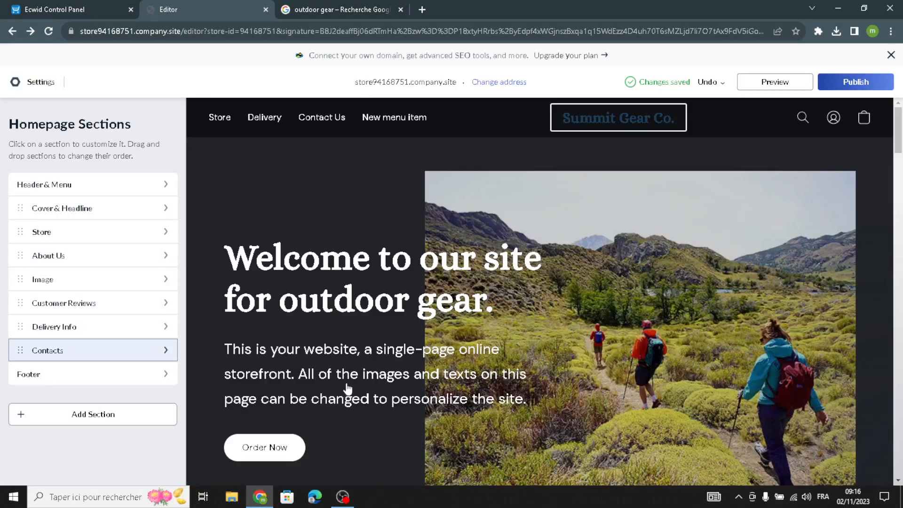
pyautogui.scroll(-8, 347, 390)
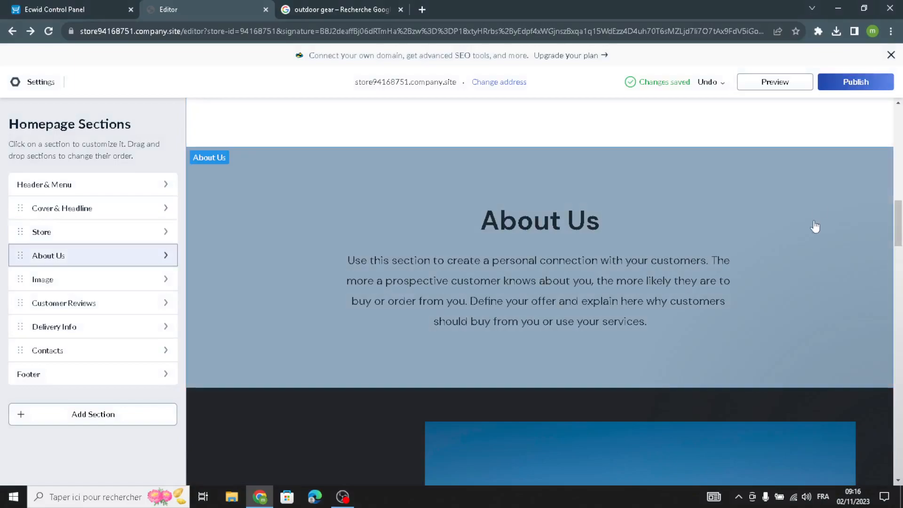
pyautogui.scroll(-5, 816, 226)
pyautogui.scroll(-15, 802, 262)
pyautogui.scroll(15, 800, 257)
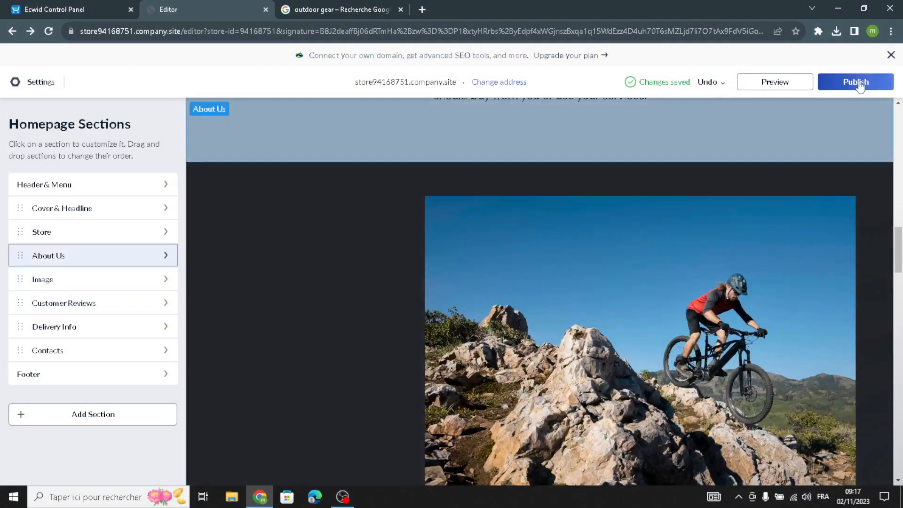
# Publish the site and close the browser tab with the outdoor gear Google search.
pyautogui.scroll(12, 772, 273)
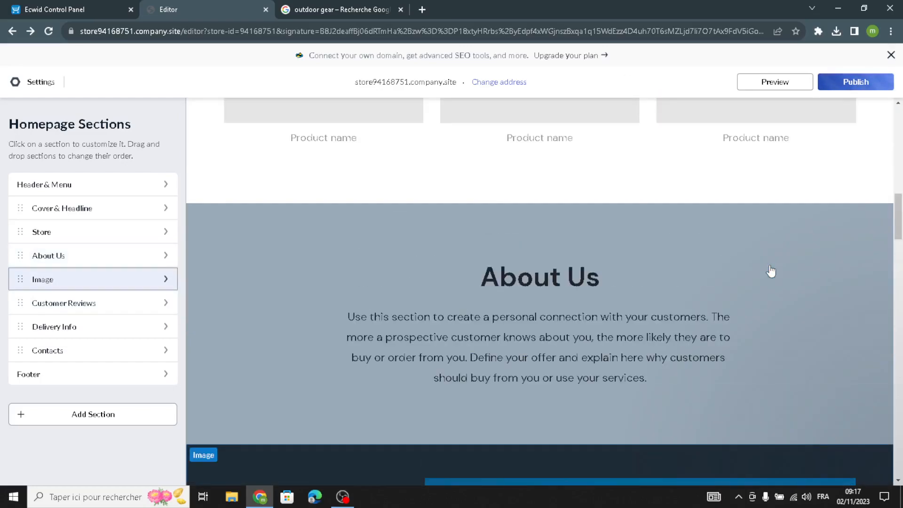
pyautogui.scroll(10, 772, 271)
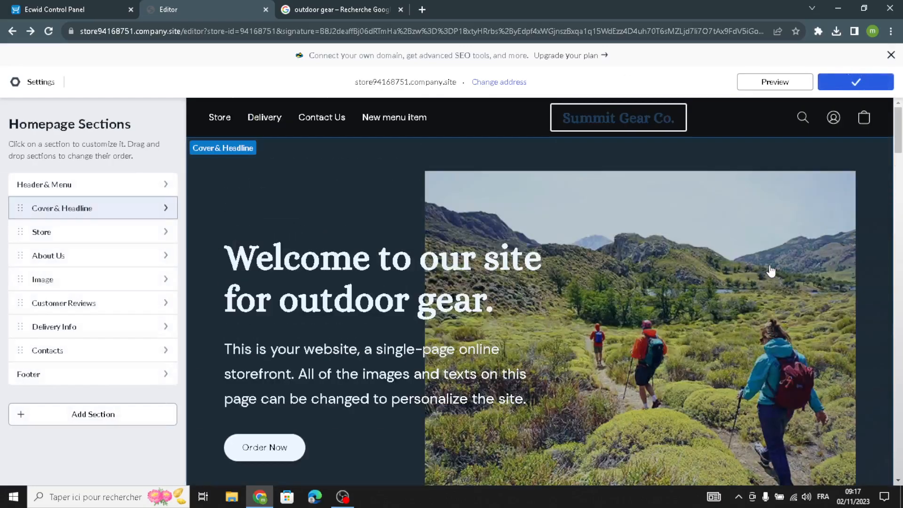
pyautogui.click(400, 10)
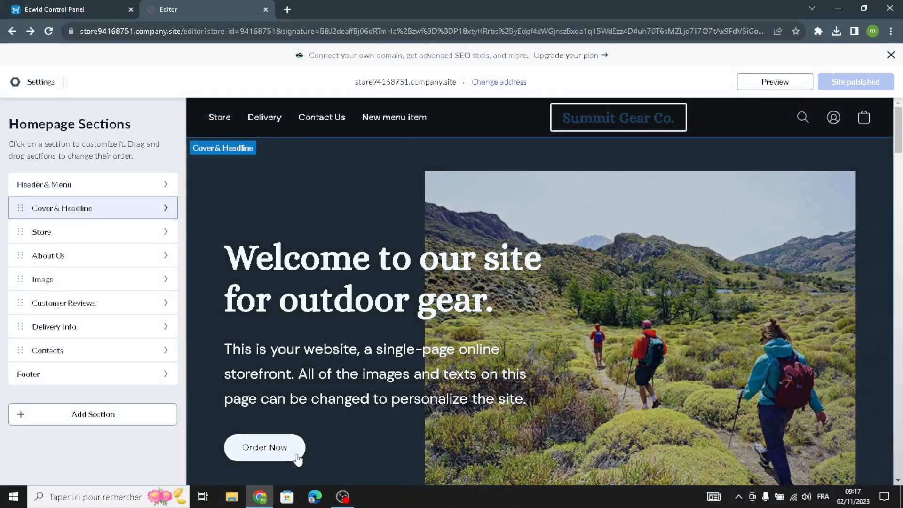